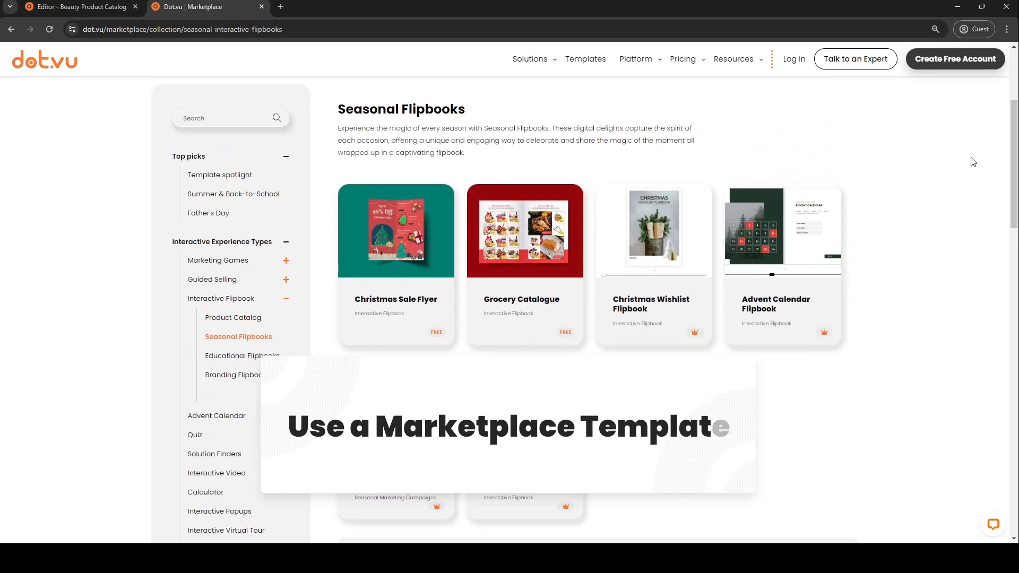
- Browse the educational and branding flipbook collections in the marketplace and open one of the templates
{"action": "left_click", "coordinate": [223, 356]}
{"action": "mouse_move", "coordinate": [1018, 179]}
{"action": "left_mouse_down"}
{"action": "mouse_move", "coordinate": [1018, 262]}
{"action": "mouse_move", "coordinate": [1017, 161]}
{"action": "mouse_move", "coordinate": [1016, 237]}
{"action": "mouse_move", "coordinate": [1016, 176]}
{"action": "left_mouse_up"}
{"action": "left_click", "coordinate": [250, 391]}
{"action": "left_click", "coordinate": [410, 264]}
{"action": "left_click", "coordinate": [754, 212]}
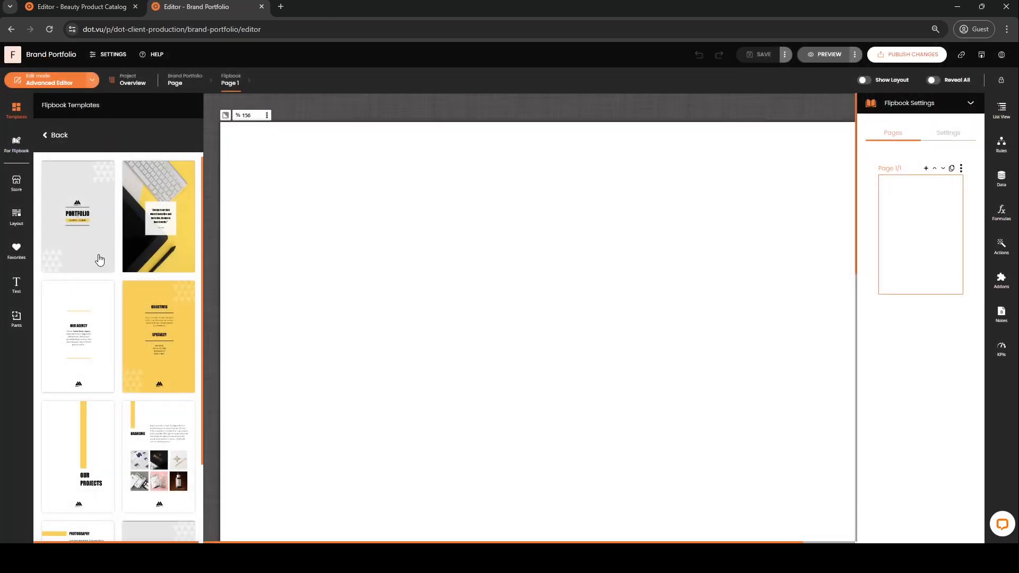
- Build three Brand Portfolio pages from the template layouts: the Portfolio cover, the keyboard quote page and the yellow text page
{"action": "left_click", "coordinate": [100, 260]}
{"action": "left_click", "coordinate": [920, 353]}
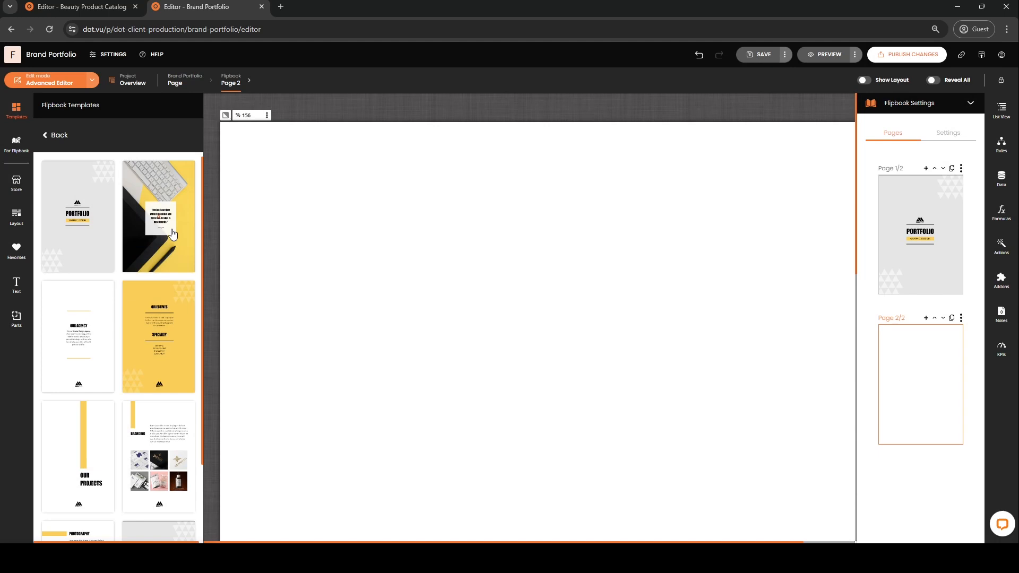
{"action": "left_click", "coordinate": [170, 234]}
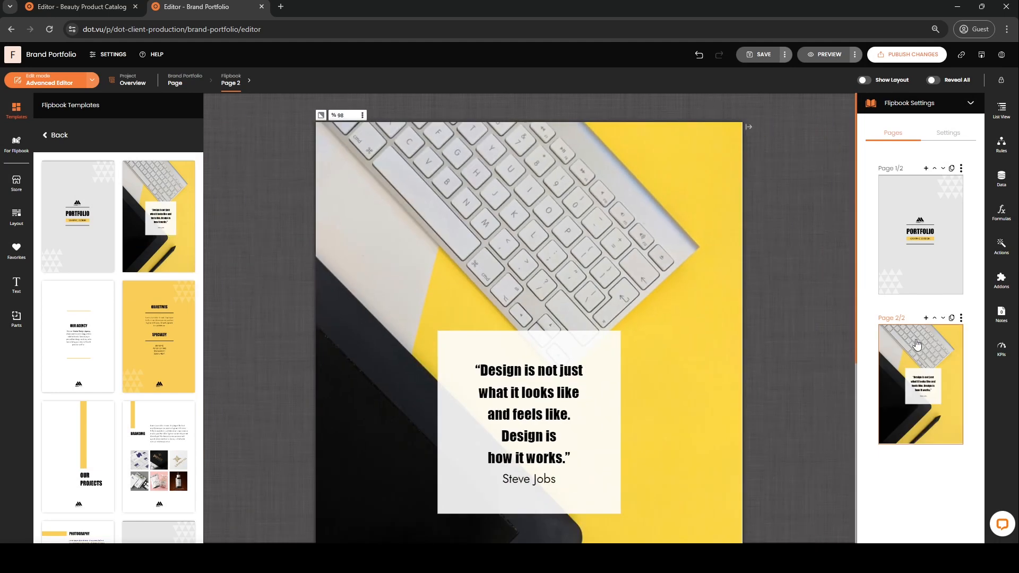
{"action": "left_click", "coordinate": [927, 317]}
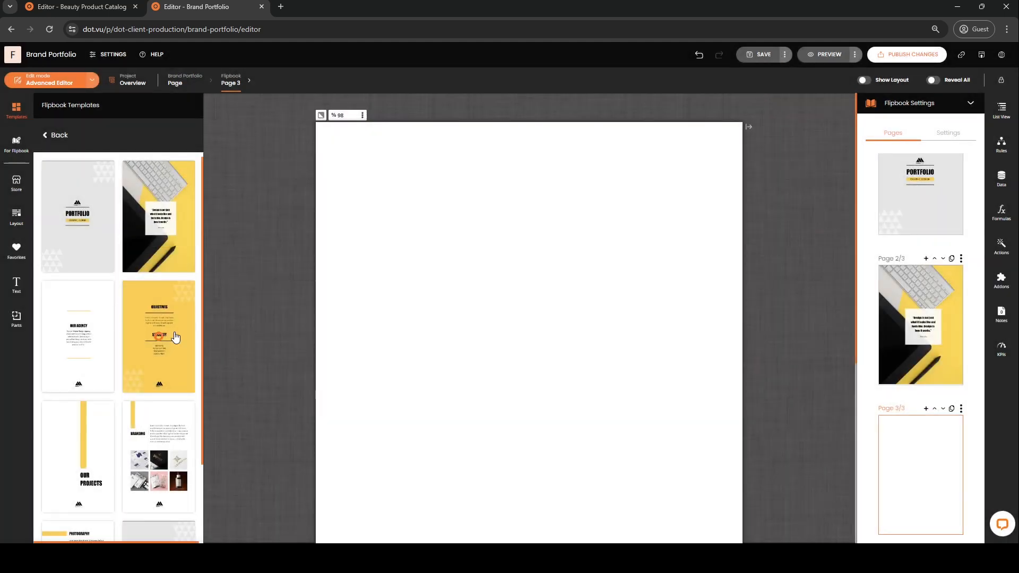
{"action": "left_click", "coordinate": [175, 338]}
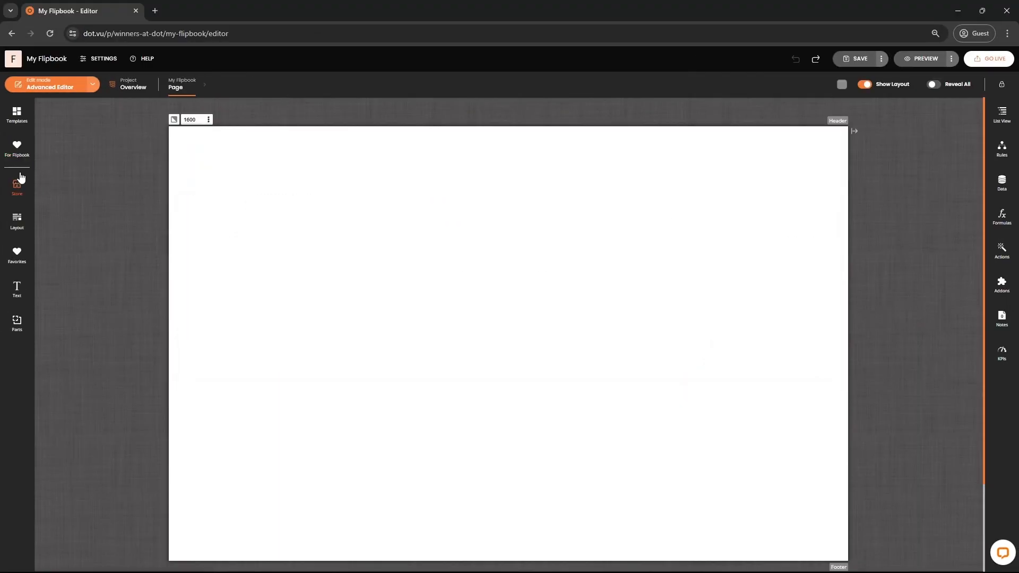
- Place a flipbook from the store on the blank page and open the size options for starting from blank
{"action": "left_click", "coordinate": [17, 189]}
{"action": "left_click_drag", "start_coordinate": [249, 211], "coordinate": [436, 297]}
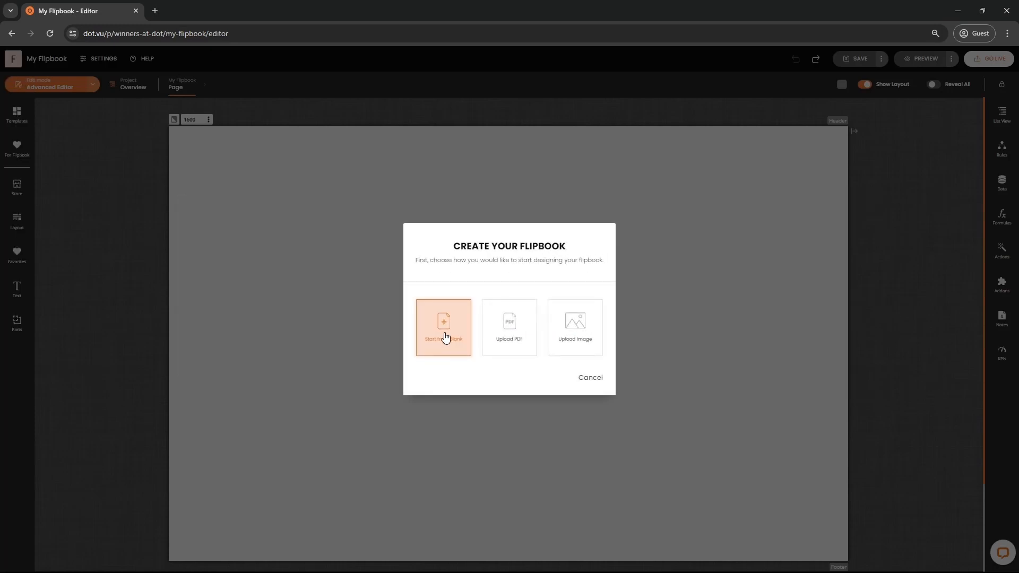
{"action": "left_click", "coordinate": [444, 337]}
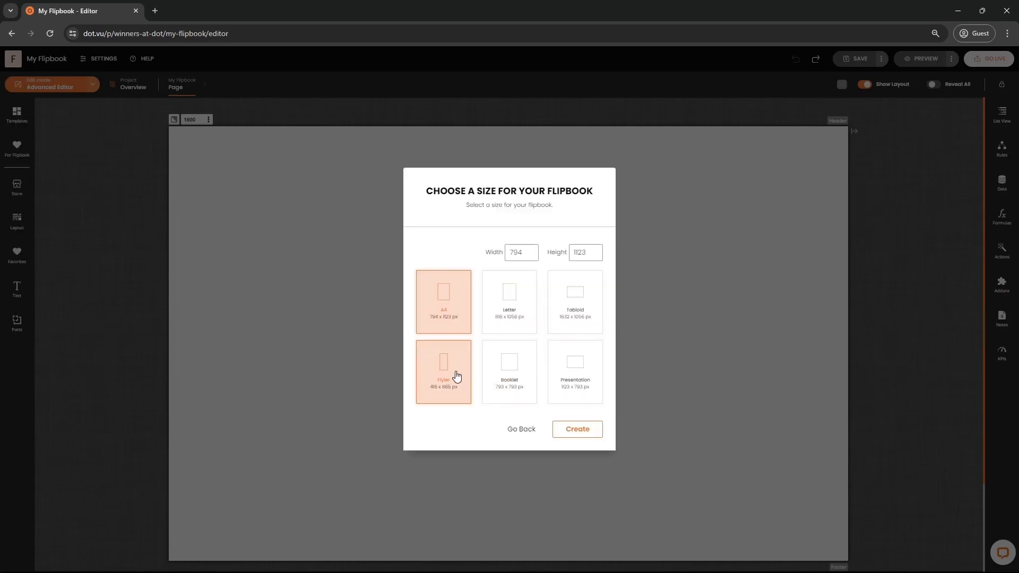
{"action": "left_click_drag", "start_coordinate": [524, 253], "coordinate": [519, 253]}
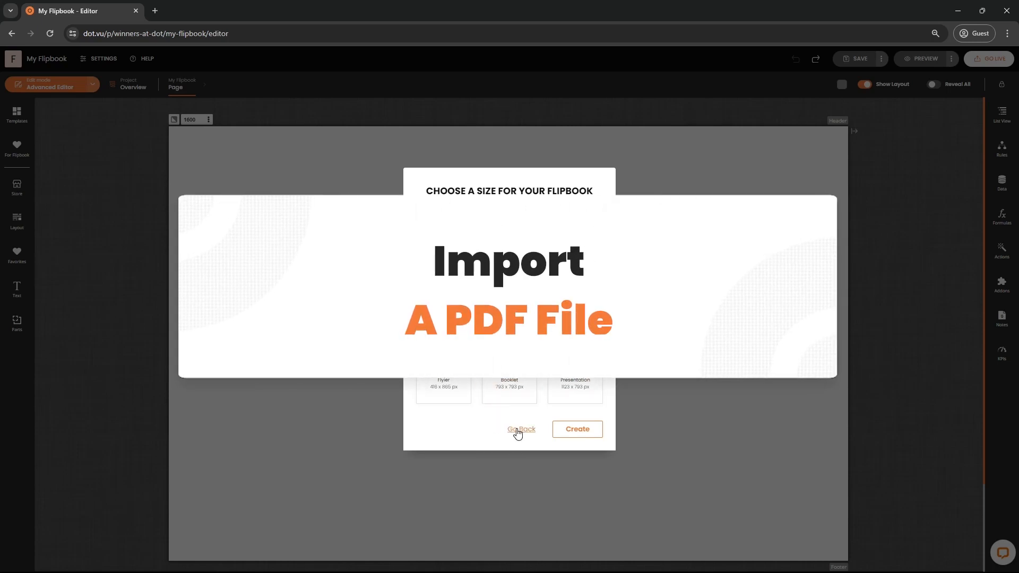
- Go back to the creation choices and view the PDF import and image import options
{"action": "left_click", "coordinate": [517, 431]}
{"action": "left_click", "coordinate": [522, 356]}
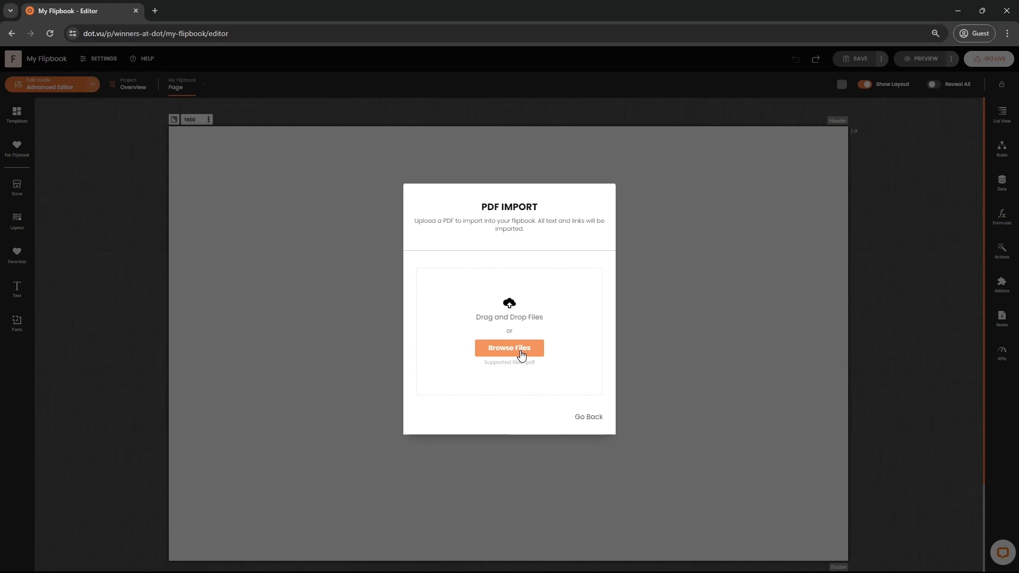
{"action": "left_click", "coordinate": [577, 419]}
{"action": "left_click", "coordinate": [565, 354]}
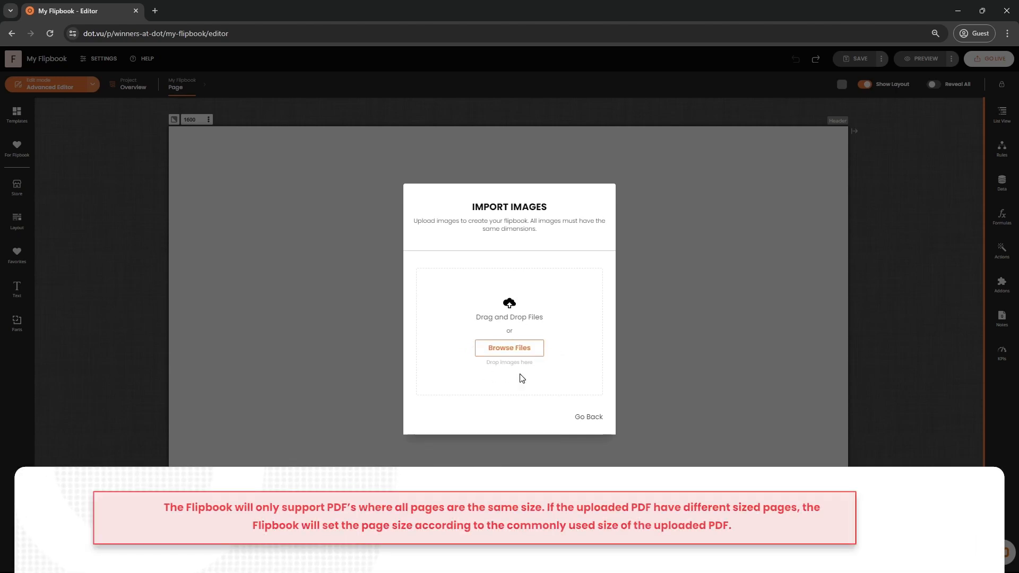
{"action": "left_click", "coordinate": [574, 417]}
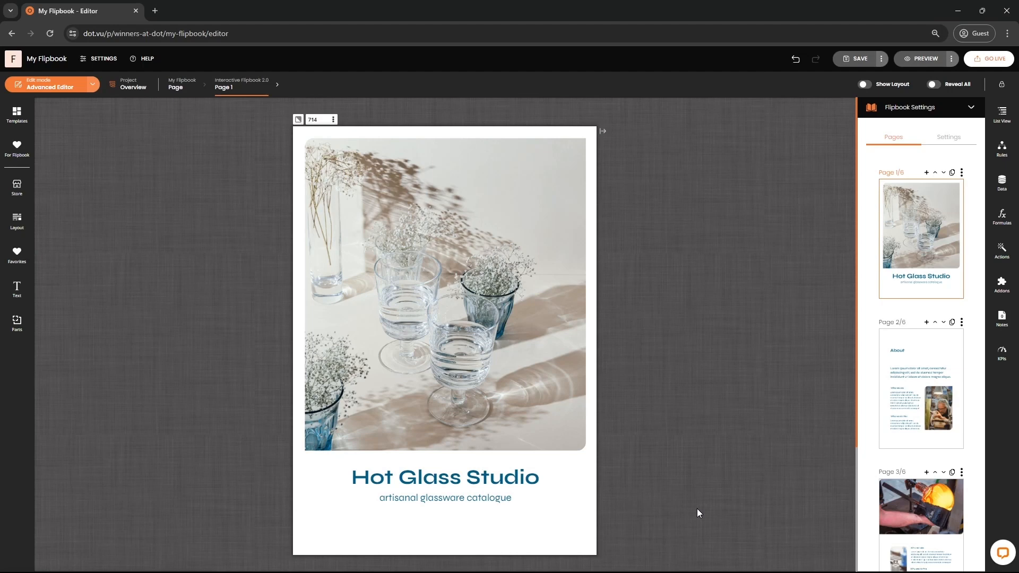
- Add a page after the Glassware Catalogue cover and apply the Question 1 layout with the blue glasses
{"action": "left_click", "coordinate": [933, 114]}
{"action": "left_click", "coordinate": [933, 114]}
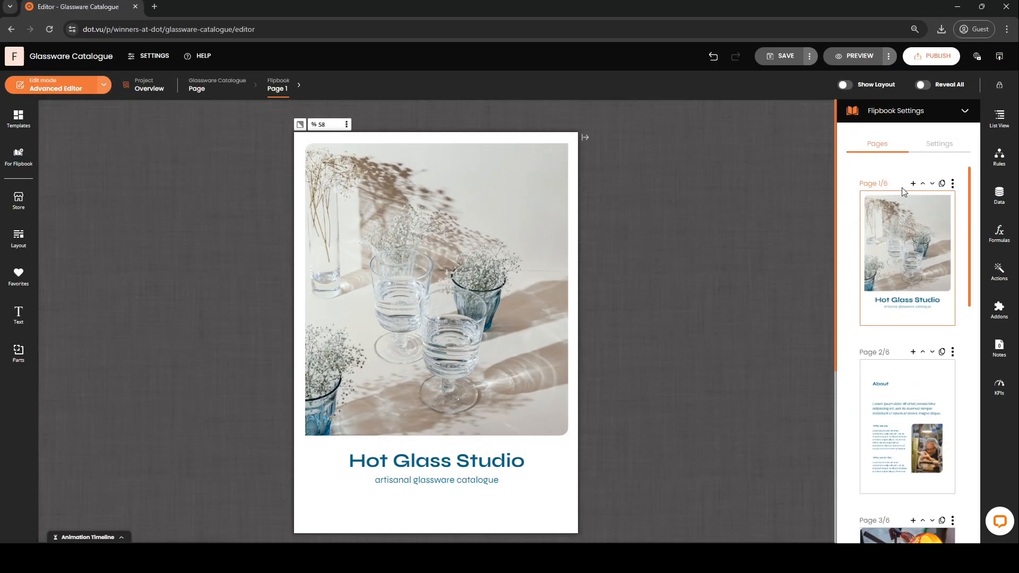
{"action": "left_click", "coordinate": [913, 185]}
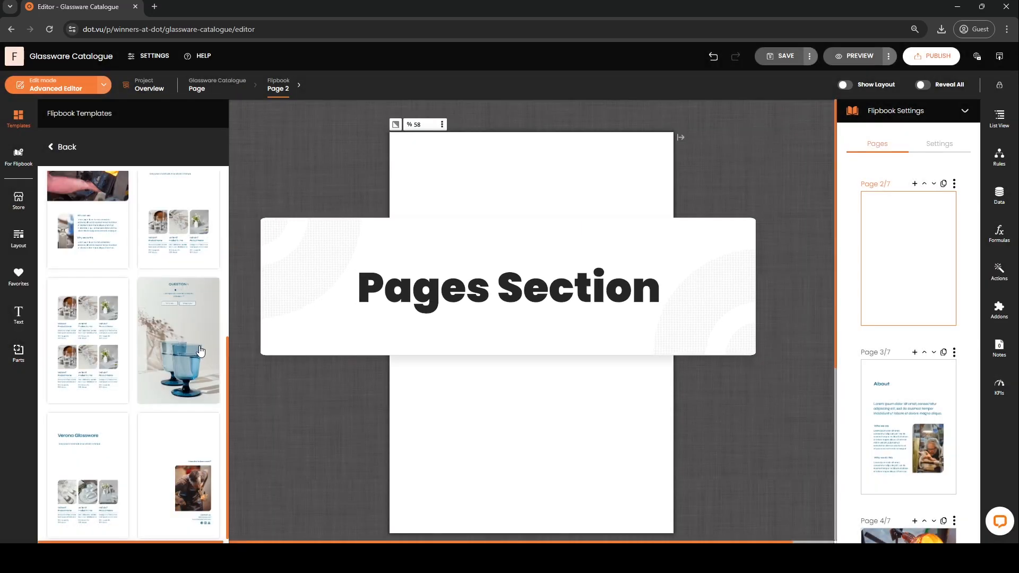
{"action": "left_click", "coordinate": [200, 351]}
- Move the question page further down in the page order and duplicate it
{"action": "left_click", "coordinate": [934, 184]}
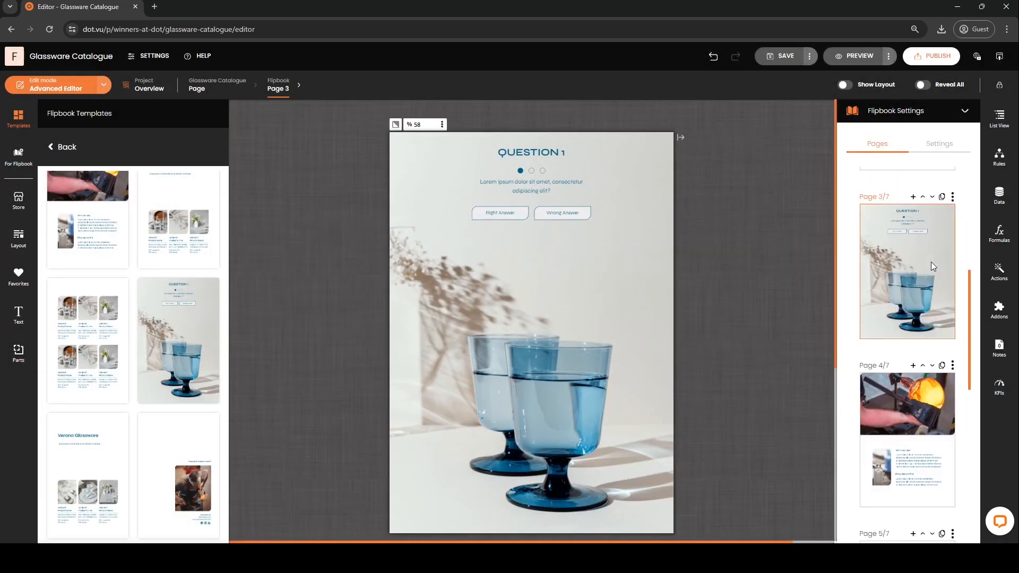
{"action": "left_click", "coordinate": [933, 195]}
{"action": "scroll", "coordinate": [941, 215], "scroll_direction": "down", "scroll_amount": 3}
{"action": "left_click", "coordinate": [943, 204]}
- Change the question page's thumbnail using an image from the Glassware folder
{"action": "left_click", "coordinate": [895, 438]}
{"action": "left_click", "coordinate": [955, 183]}
{"action": "left_click", "coordinate": [930, 197]}
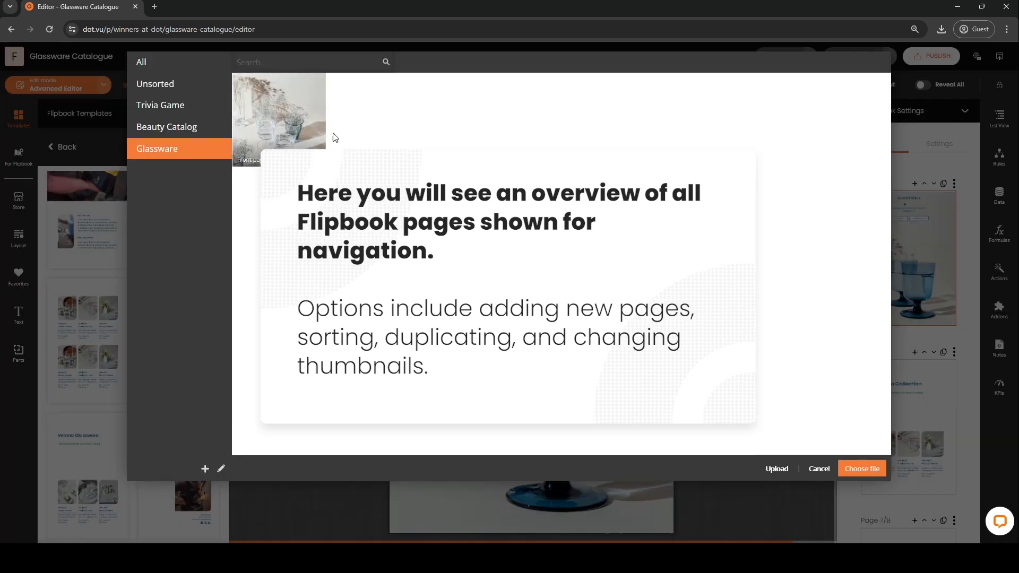
{"action": "left_click", "coordinate": [849, 467]}
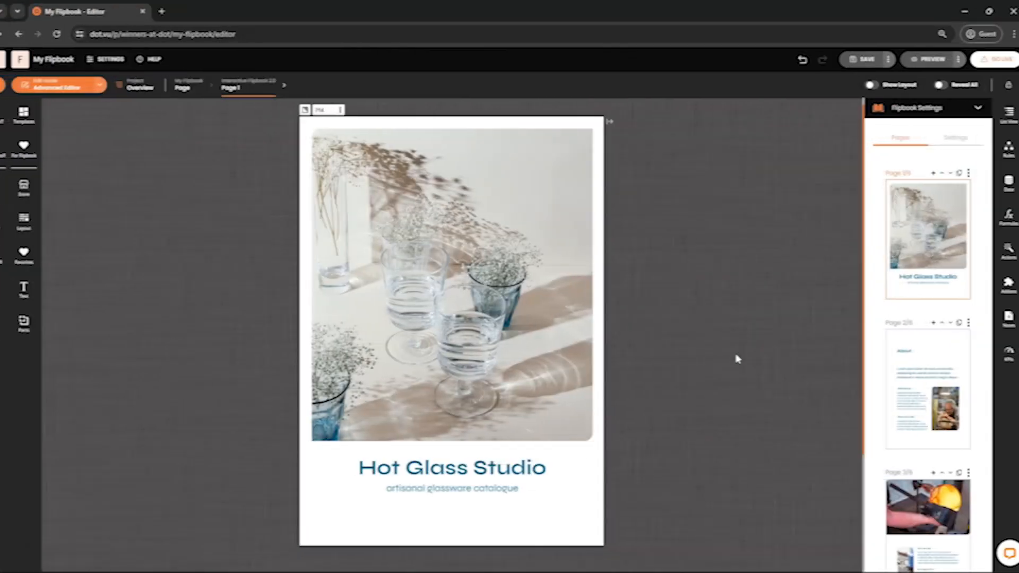
- Open the flipbook style settings and examine the primary, button text and button background colors and the font choices
{"action": "left_click", "coordinate": [958, 139]}
{"action": "left_click", "coordinate": [959, 165]}
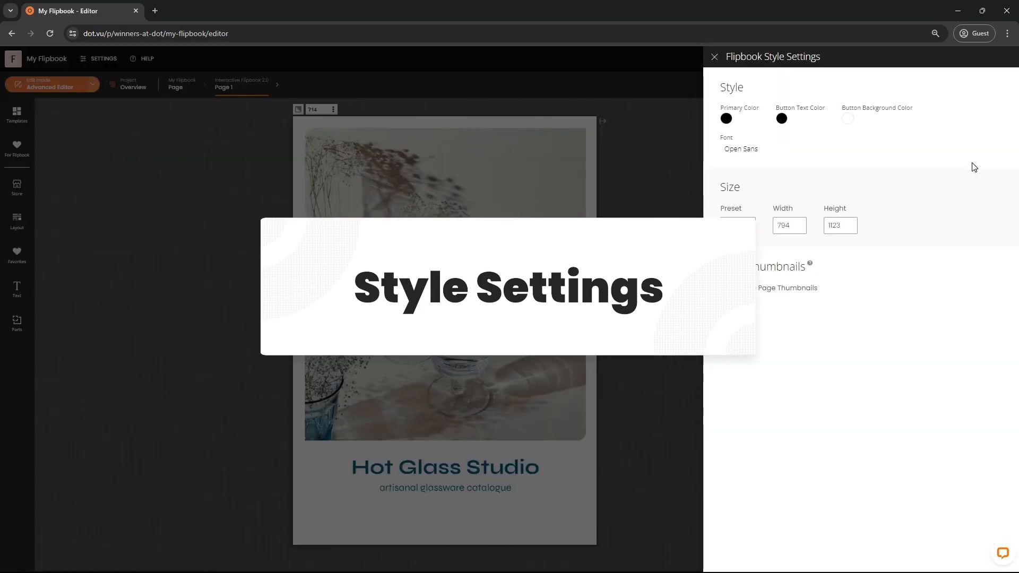
{"action": "left_click", "coordinate": [727, 120]}
{"action": "left_click", "coordinate": [781, 117]}
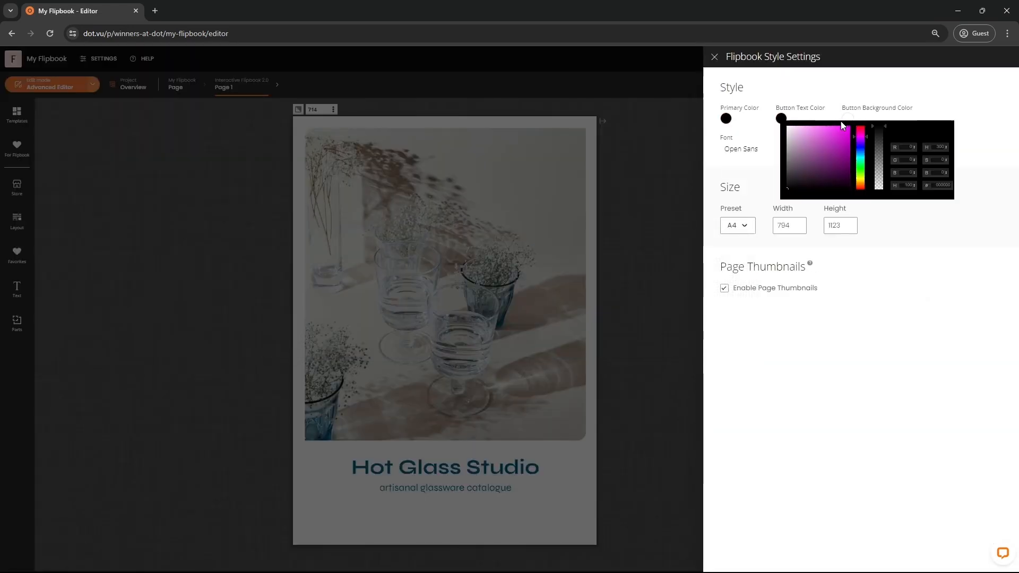
{"action": "left_click", "coordinate": [847, 118]}
{"action": "left_click", "coordinate": [739, 150]}
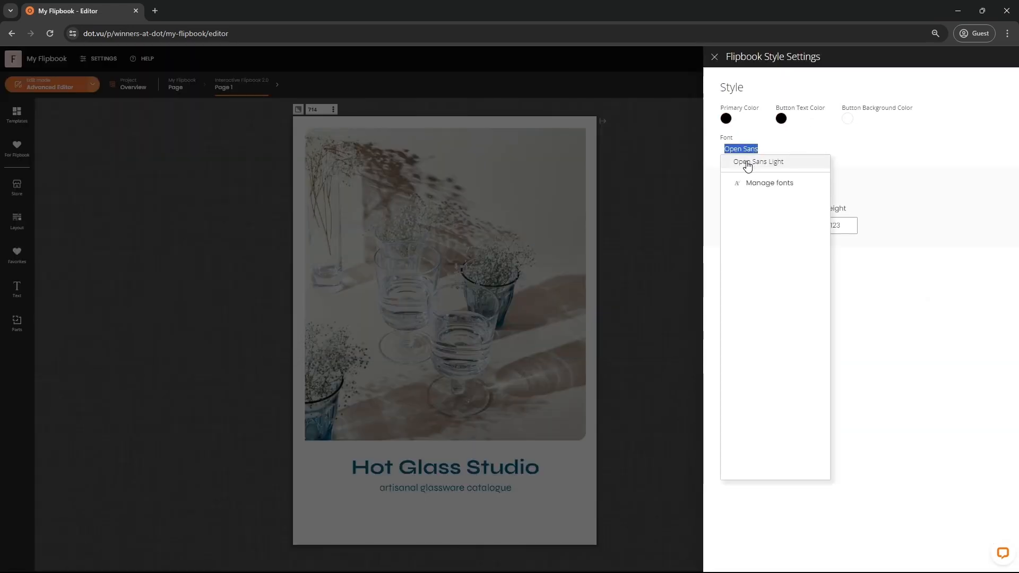
{"action": "left_click", "coordinate": [843, 167]}
- Switch the flipbook size preset to Letter and back to A4, and close the style settings
{"action": "left_click", "coordinate": [748, 227]}
{"action": "left_click", "coordinate": [743, 266]}
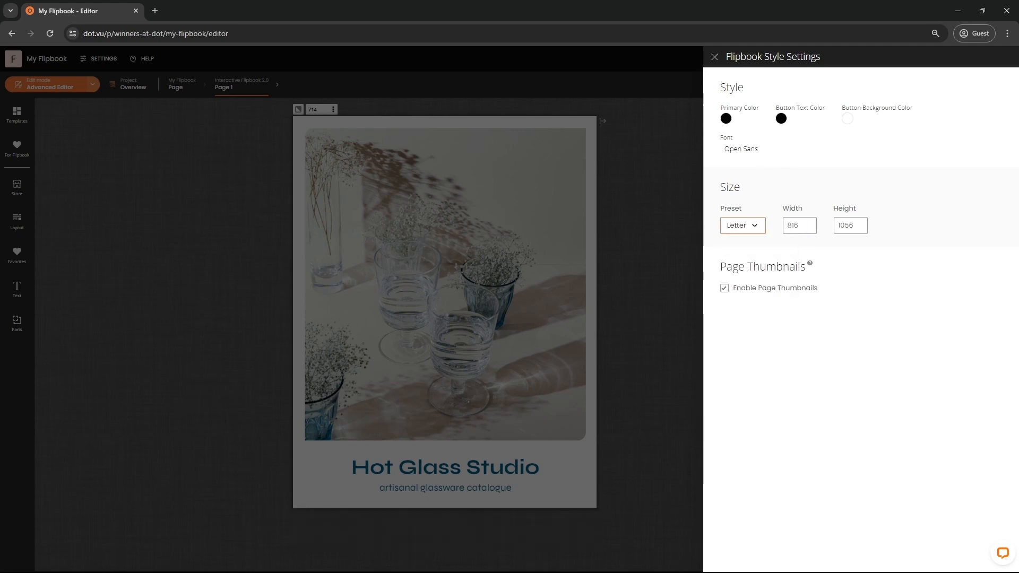
{"action": "left_click", "coordinate": [746, 232]}
{"action": "left_click", "coordinate": [746, 245]}
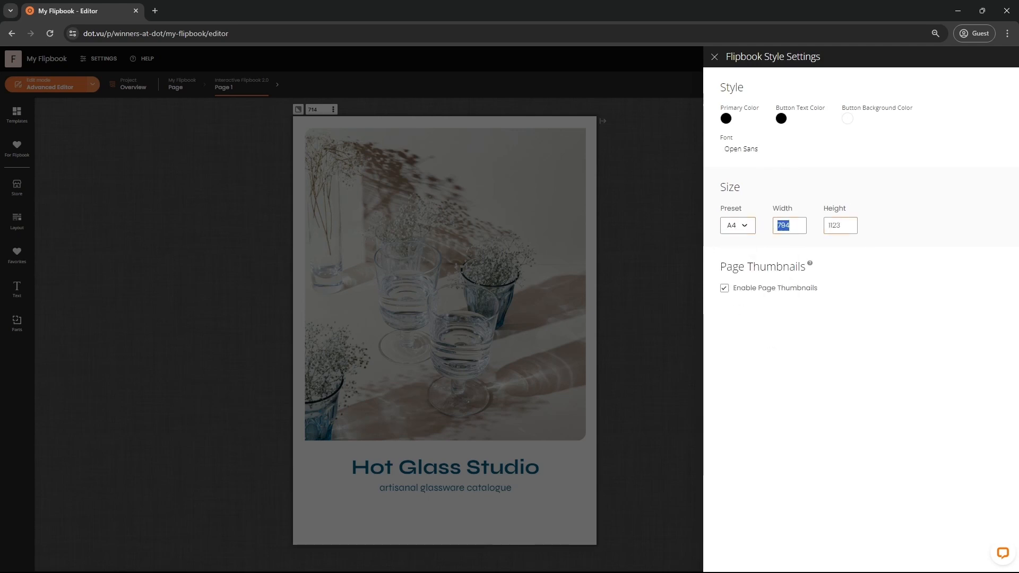
{"action": "key", "text": "Tab"}
{"action": "mouse_move", "coordinate": [810, 266]}
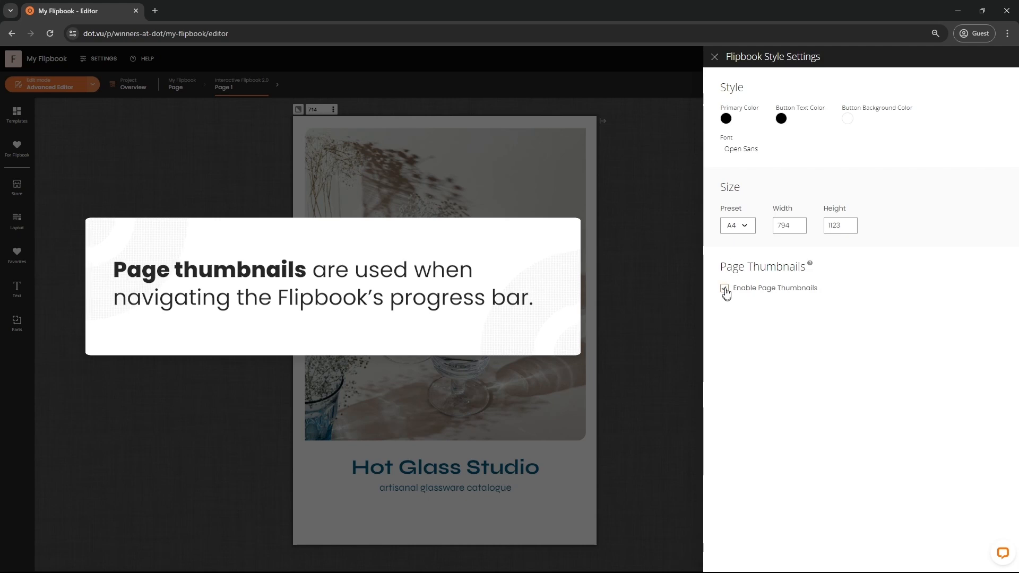
{"action": "left_click", "coordinate": [715, 57]}
- Enable the table of contents and add the chapters About us on page 2 and Collection
{"action": "left_click", "coordinate": [878, 186]}
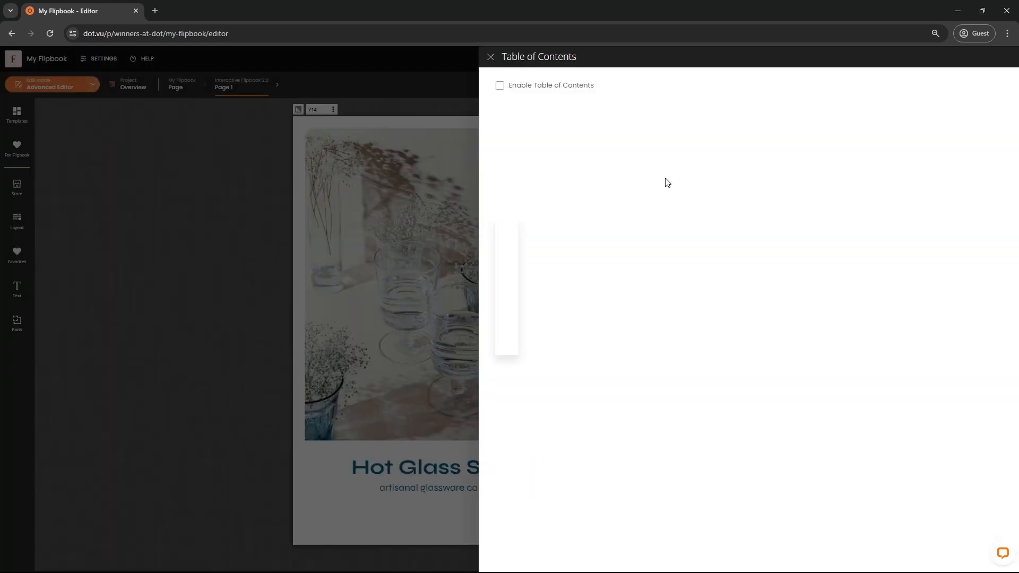
{"action": "left_click", "coordinate": [500, 86]}
{"action": "left_click", "coordinate": [531, 203]}
{"action": "type", "text": "About us"}
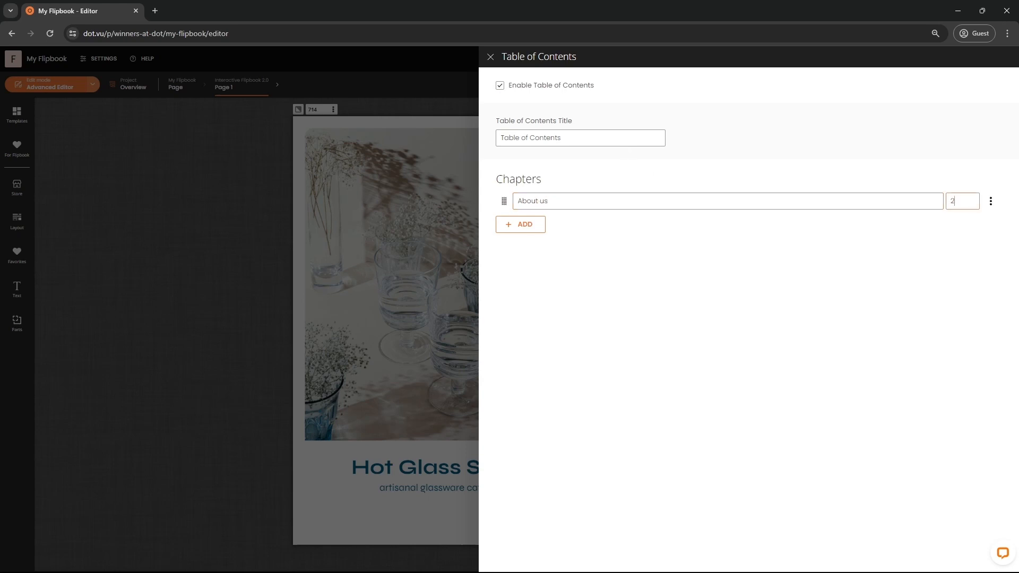
{"action": "left_click", "coordinate": [539, 229]}
{"action": "left_click_drag", "start_coordinate": [565, 224], "coordinate": [533, 224]}
{"action": "type", "text": "Collection"}
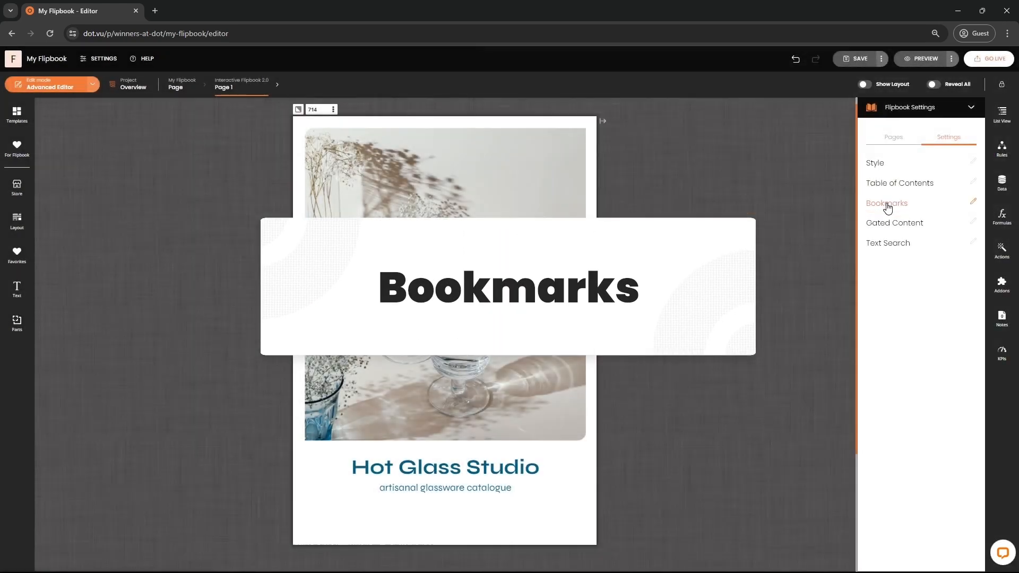
- Enable bookmarks for the flipbook
{"action": "left_click", "coordinate": [887, 206]}
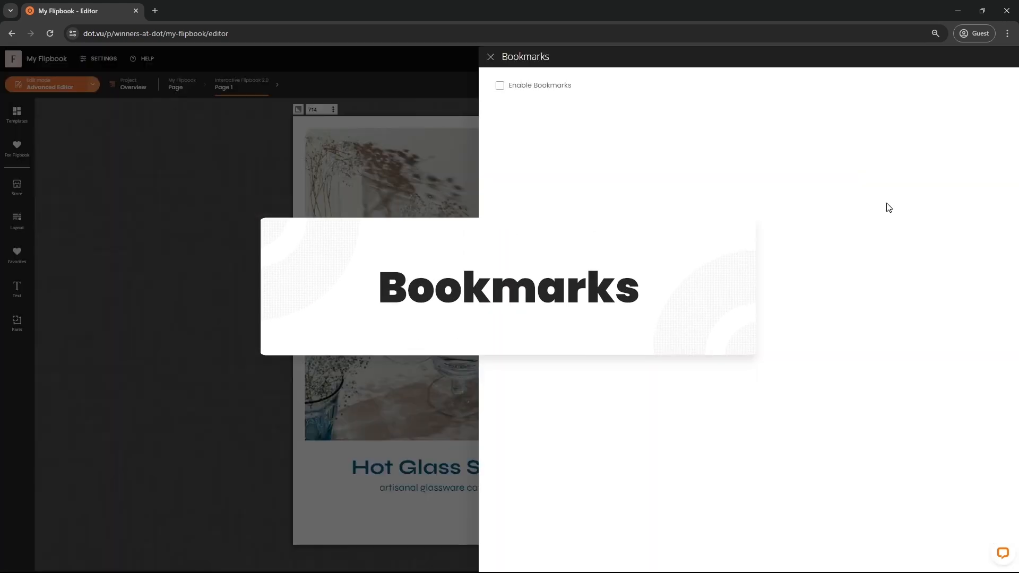
{"action": "left_click", "coordinate": [503, 88]}
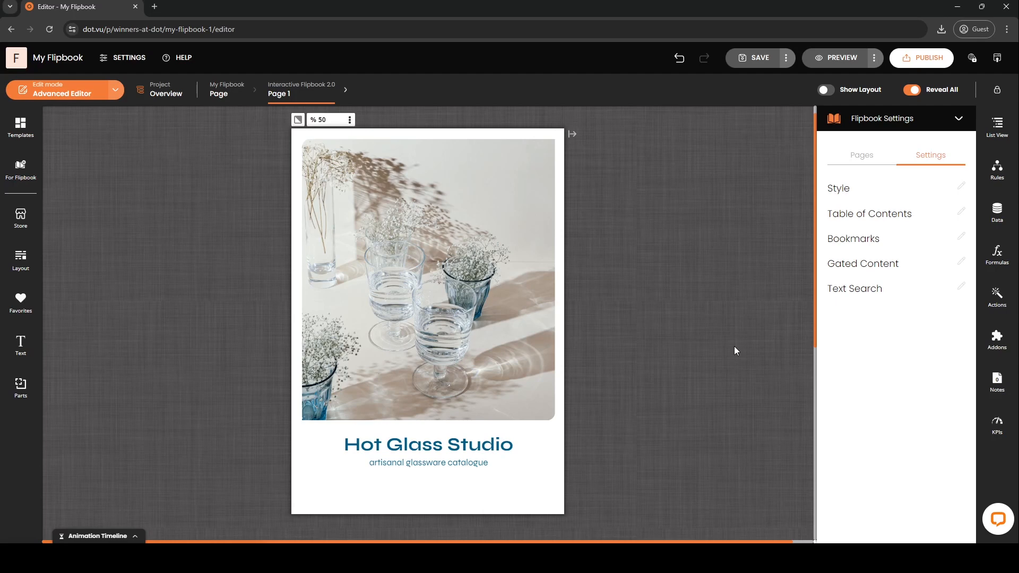
- Add a new gated content entry to the flipbook and open its settings
{"action": "left_click", "coordinate": [860, 261]}
{"action": "left_click", "coordinate": [929, 124]}
{"action": "left_click", "coordinate": [984, 185]}
{"action": "left_click", "coordinate": [967, 192]}
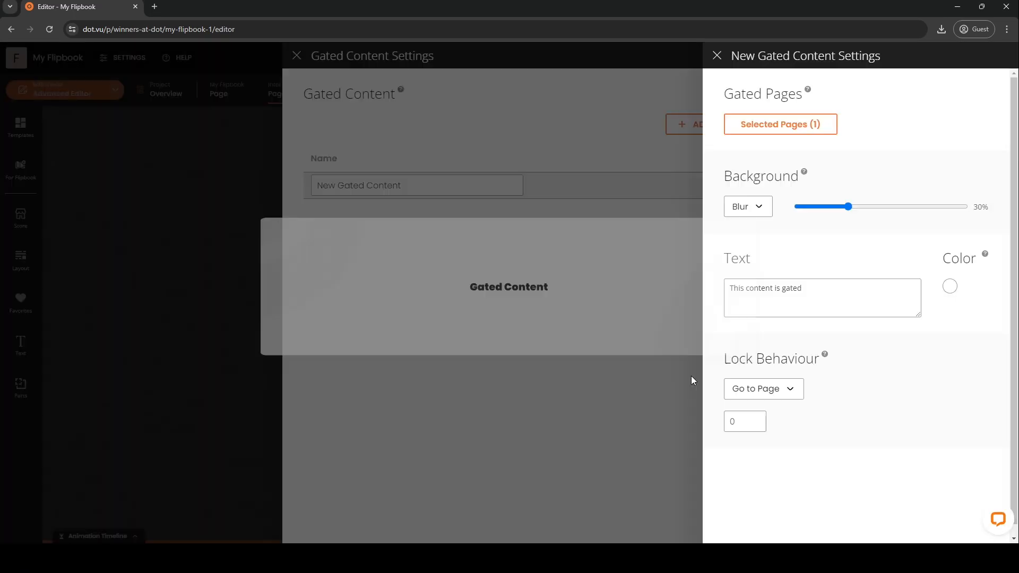
- Set the gated content's lock behaviour to Run Action and add an unlock action to it
{"action": "left_click", "coordinate": [764, 389]}
{"action": "left_click", "coordinate": [746, 430]}
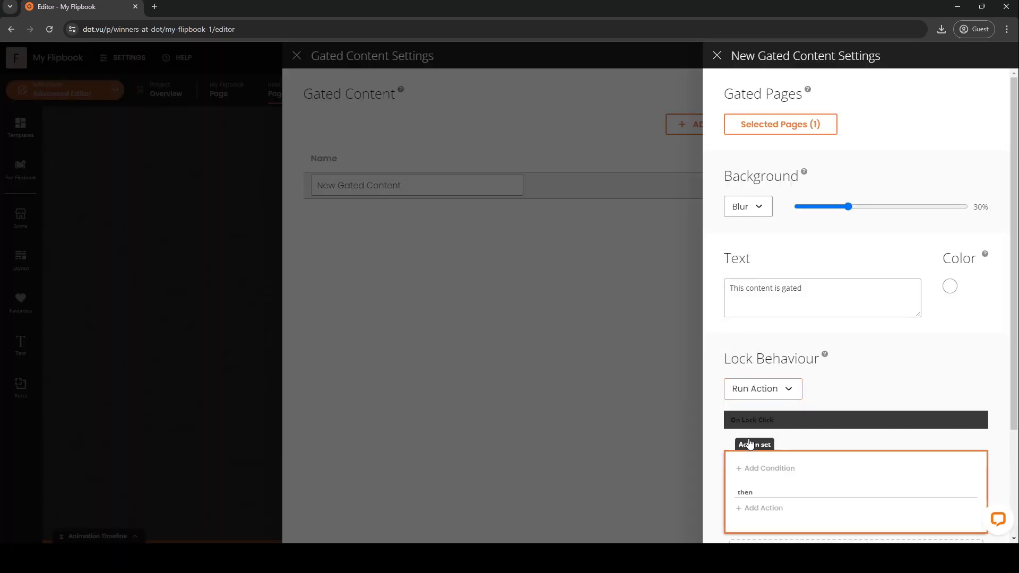
{"action": "left_click", "coordinate": [759, 508]}
{"action": "type", "text": "unlock"}
{"action": "left_click", "coordinate": [416, 216]}
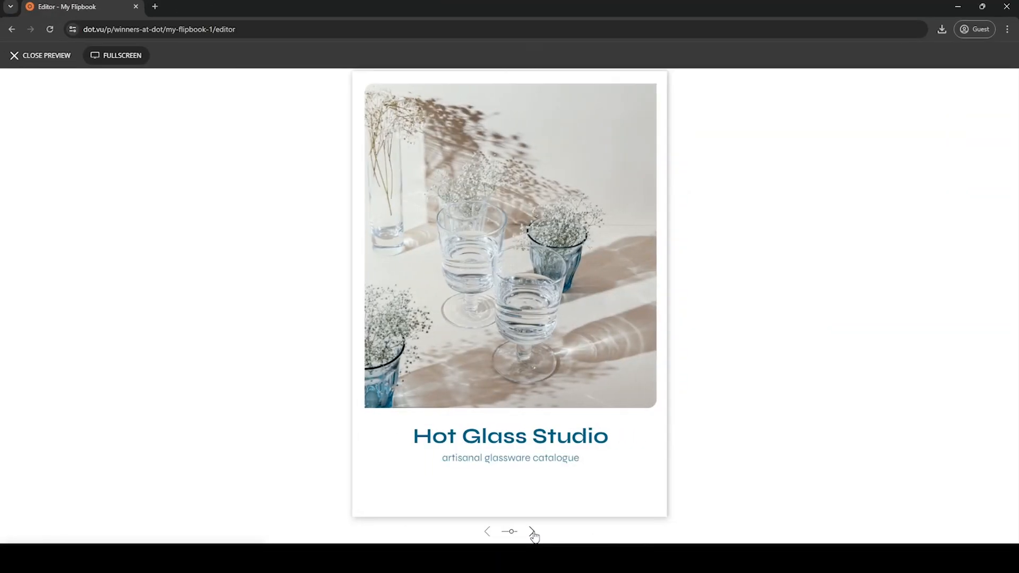
- Page forward through the flipbook preview to check the gated content
{"action": "left_click", "coordinate": [532, 531]}
{"action": "left_click", "coordinate": [532, 532]}
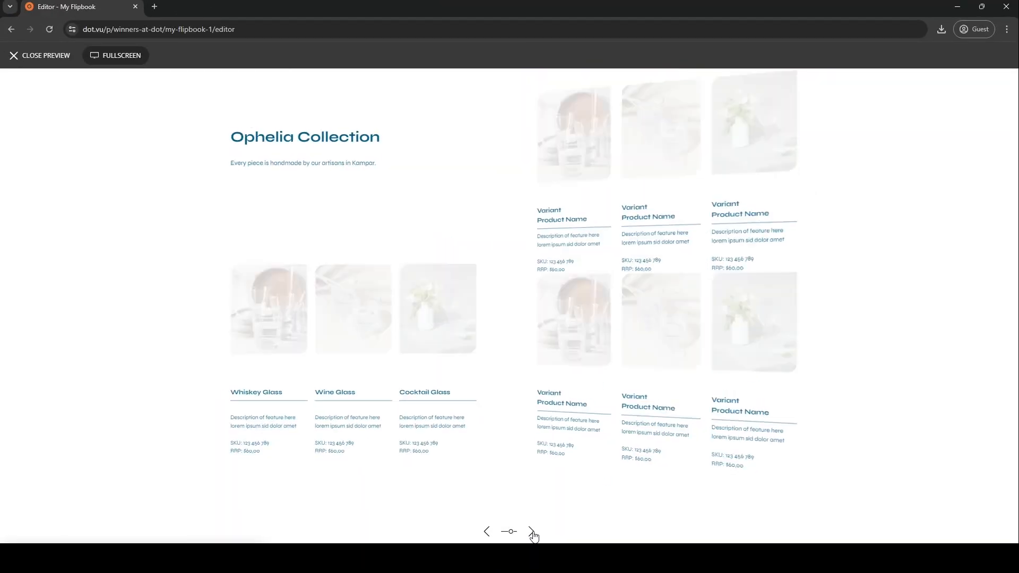
{"action": "left_click", "coordinate": [532, 532]}
{"action": "left_click", "coordinate": [507, 294]}
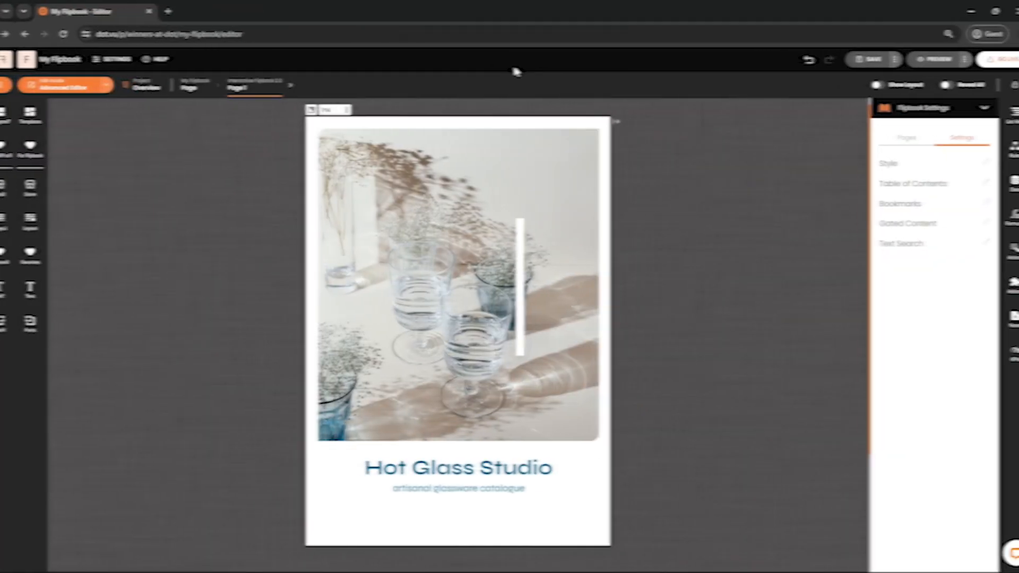
- Enable text search for the flipbook
{"action": "left_click", "coordinate": [876, 307]}
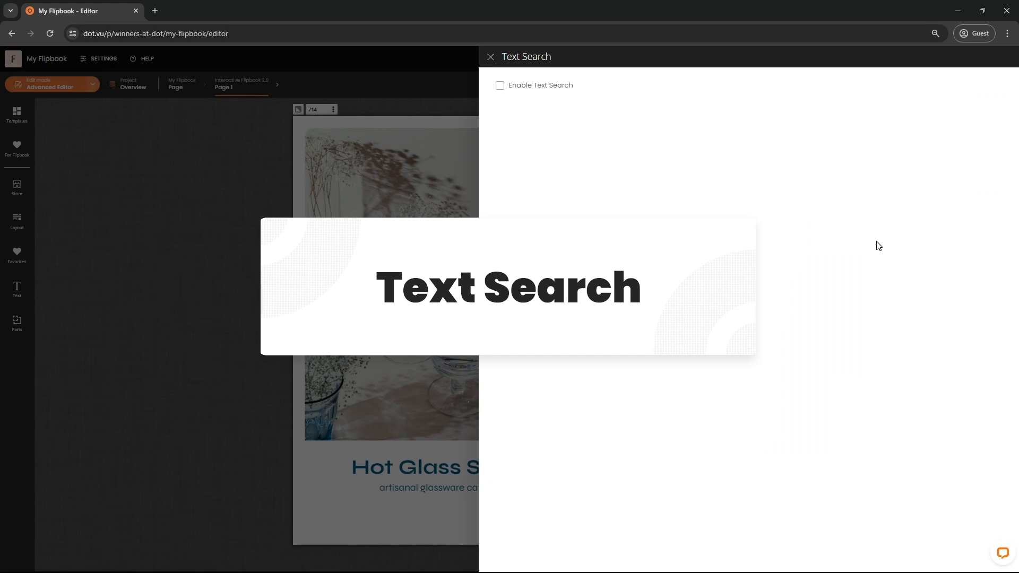
{"action": "left_click", "coordinate": [500, 87]}
{"action": "left_click", "coordinate": [500, 86]}
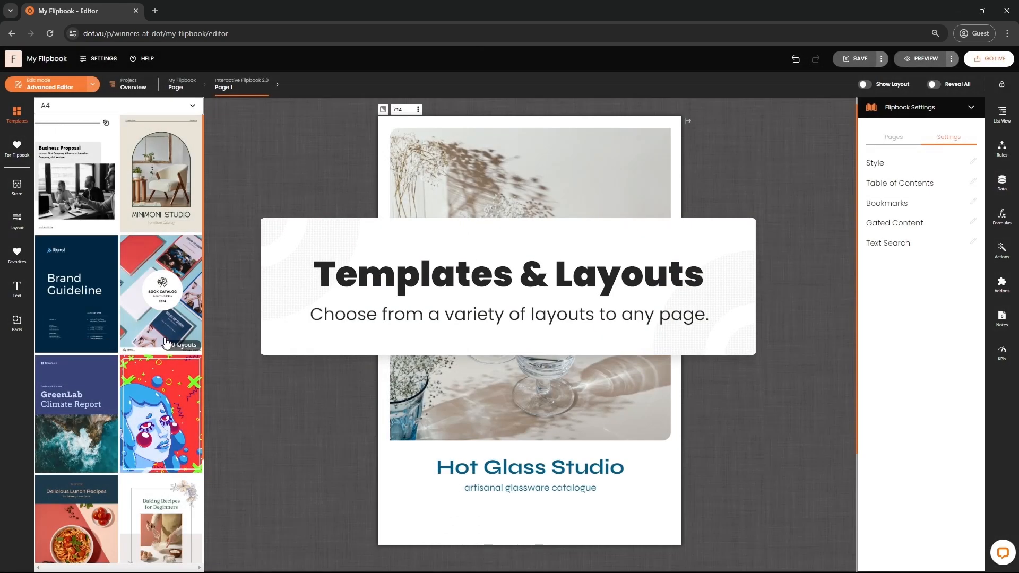
- Browse the A4 flipbook templates and apply the cover layout of the Minimoni Studio template to the page
{"action": "scroll", "coordinate": [183, 309], "scroll_direction": "down", "scroll_amount": 2}
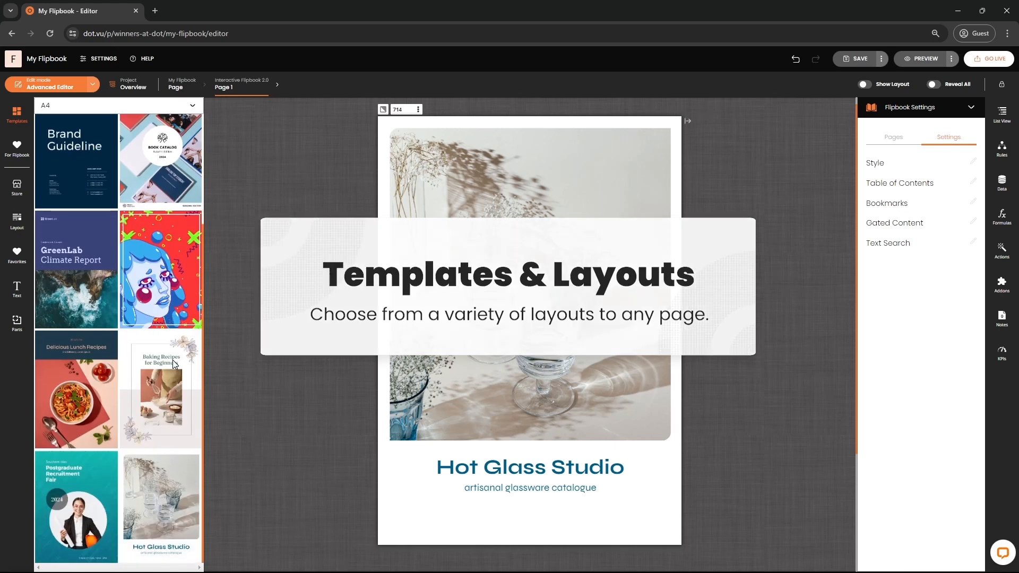
{"action": "scroll", "coordinate": [159, 231], "scroll_direction": "up", "scroll_amount": 2}
{"action": "left_click", "coordinate": [156, 204]}
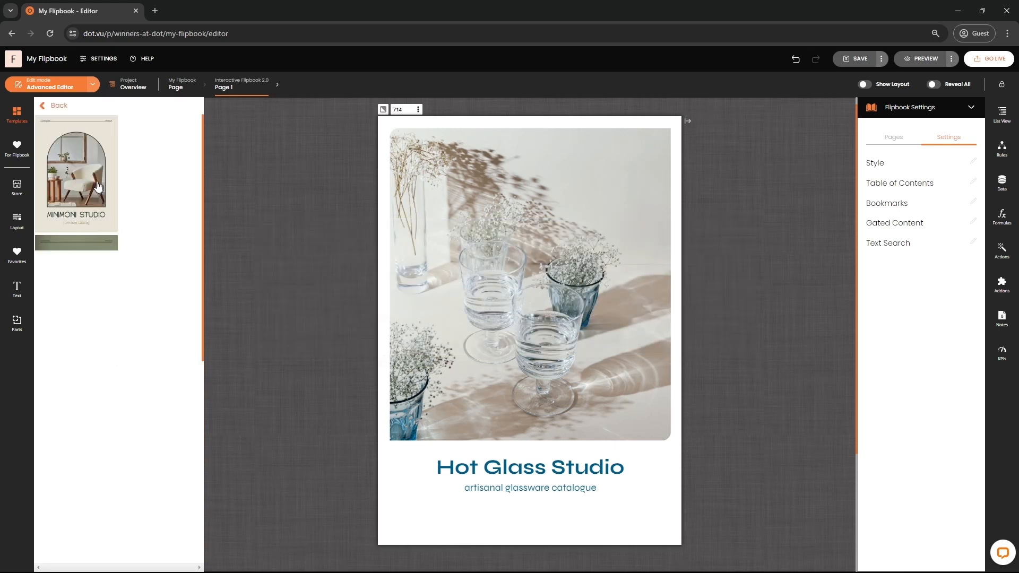
{"action": "left_click", "coordinate": [96, 183]}
{"action": "left_click", "coordinate": [536, 308]}
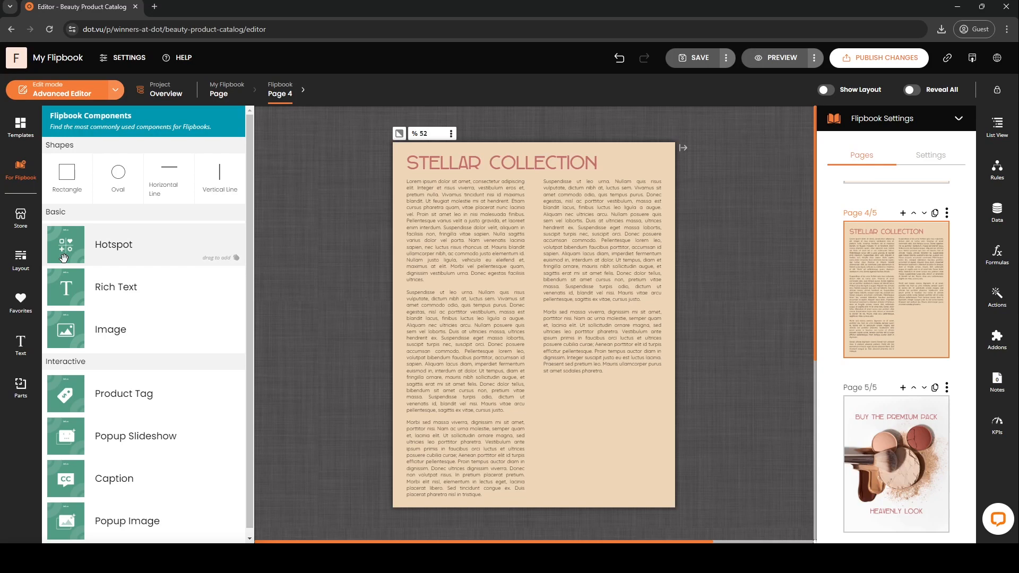
- Place a hotspot over the STELLAR COLLECTION heading on page 4 and open its Go to destination options
{"action": "left_click_drag", "start_coordinate": [93, 258], "coordinate": [409, 155]}
{"action": "left_click_drag", "start_coordinate": [494, 194], "coordinate": [595, 154]}
{"action": "right_click", "coordinate": [588, 155]}
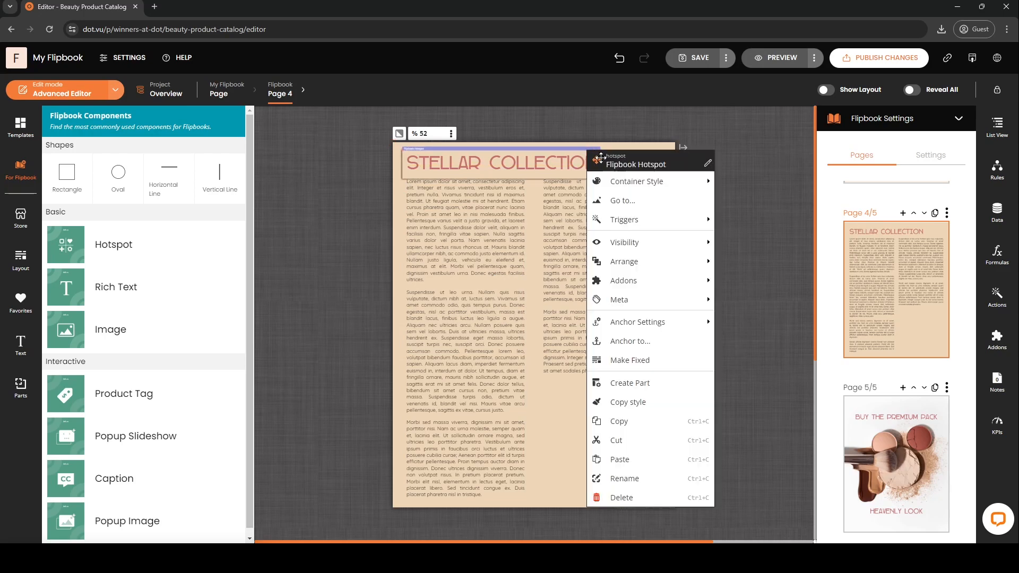
{"action": "left_click", "coordinate": [615, 203]}
{"action": "left_click", "coordinate": [737, 100]}
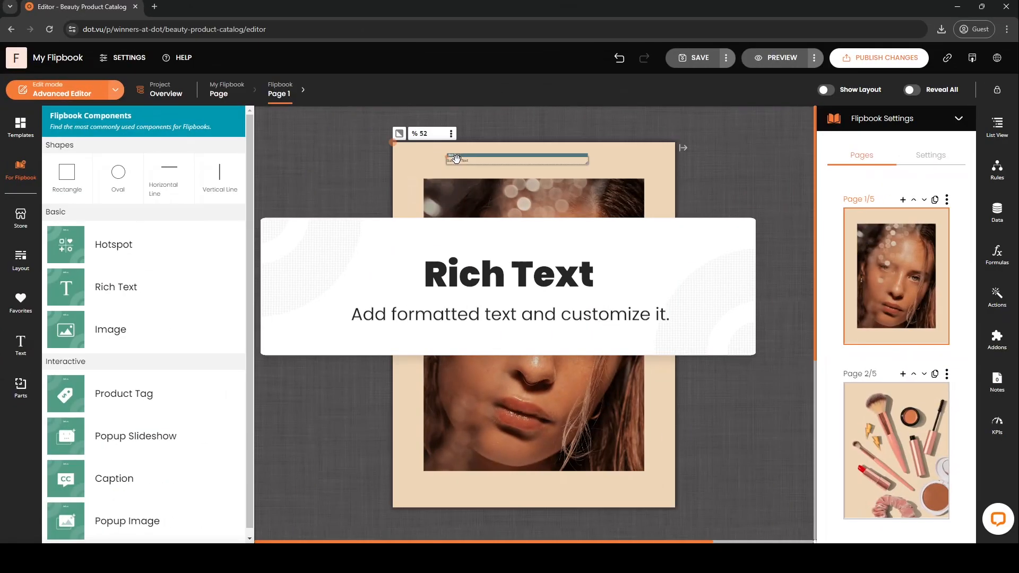
- Enter the title ALSEA in page 1's rich text box in Abril Fatface at size 100 and position it over the photo
{"action": "double_click", "coordinate": [457, 161]}
{"action": "left_click_drag", "start_coordinate": [457, 160], "coordinate": [344, 116]}
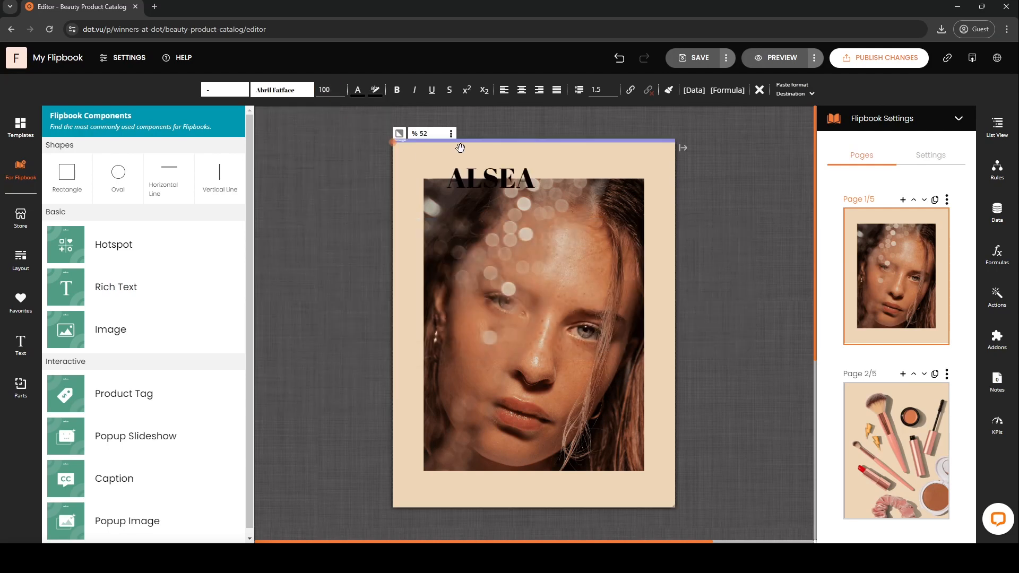
{"action": "left_click", "coordinate": [474, 164]}
{"action": "left_click_drag", "start_coordinate": [474, 164], "coordinate": [464, 202]}
- Recolour the ALSEA title with the copied hex colour, and add another rich text box above the photo for editing
{"action": "double_click", "coordinate": [478, 218]}
{"action": "left_click", "coordinate": [358, 90]}
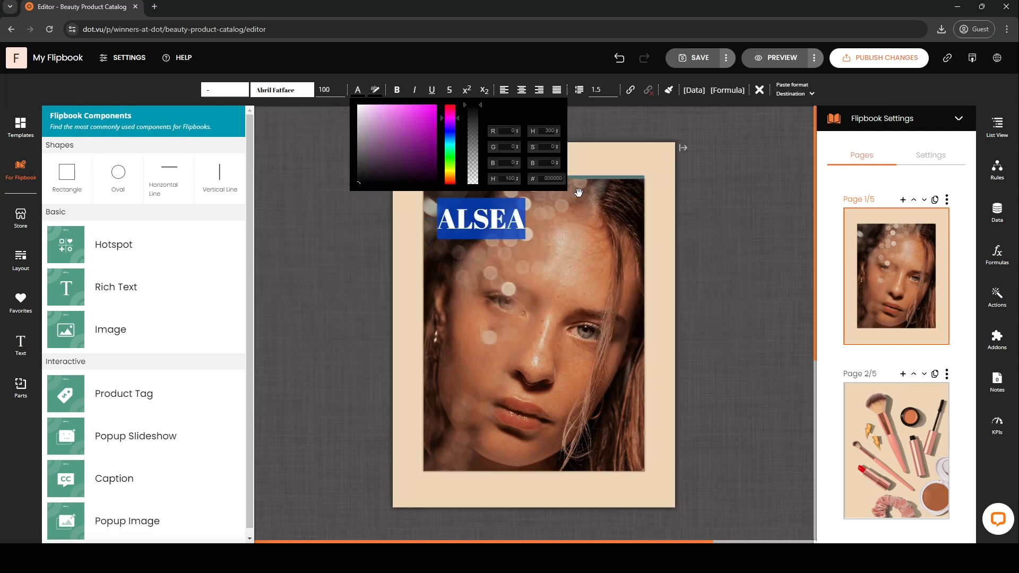
{"action": "left_click", "coordinate": [556, 178]}
{"action": "key", "text": "ctrl+v"}
{"action": "left_click_drag", "start_coordinate": [209, 270], "coordinate": [434, 158]}
{"action": "double_click", "coordinate": [451, 165]}
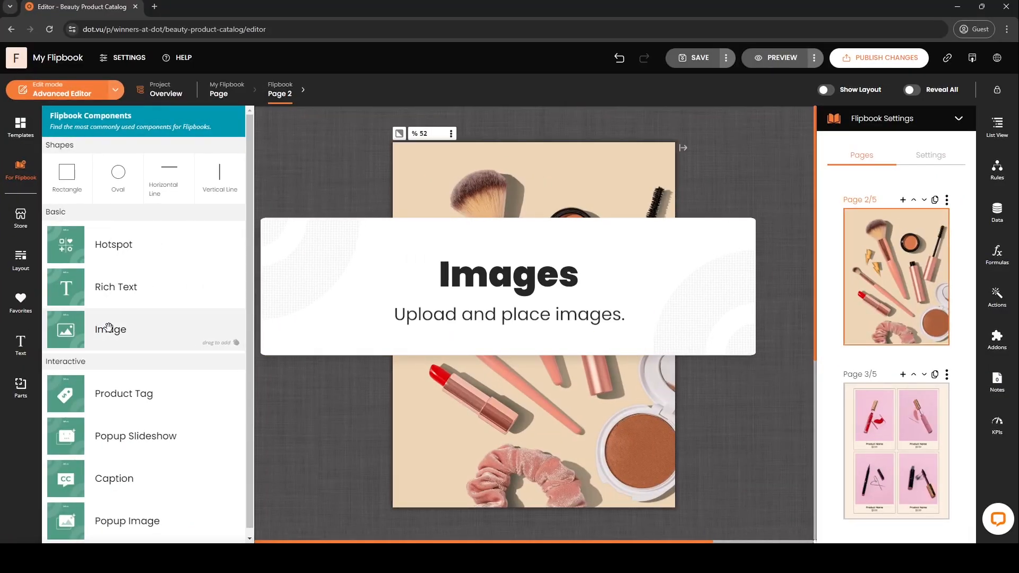
- Add an image to page 2 using the BEAUTY logo from the Beauty Catalog folder, placed in the page's upper-left corner
{"action": "left_click_drag", "start_coordinate": [109, 325], "coordinate": [403, 209]}
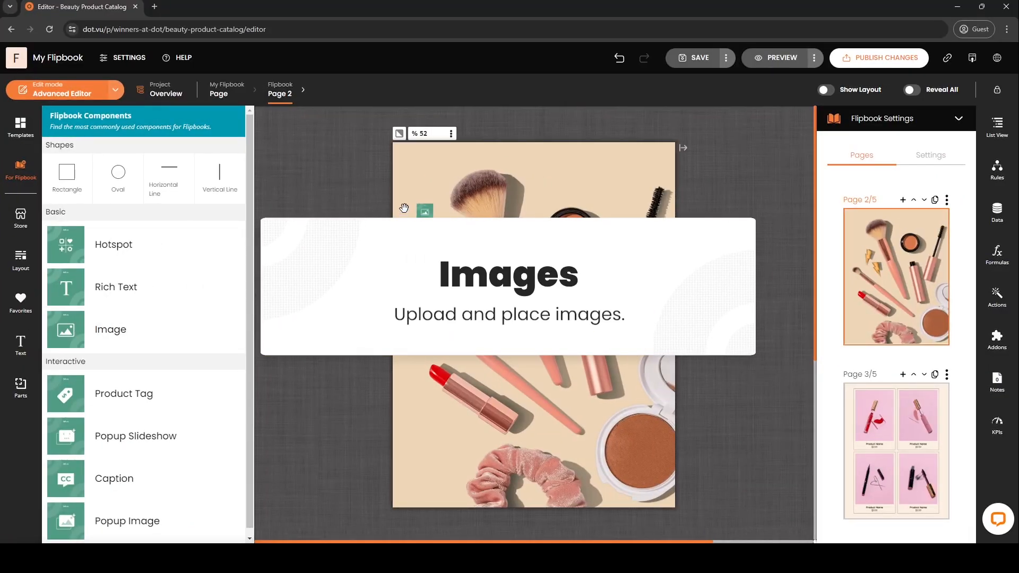
{"action": "left_click", "coordinate": [672, 127]}
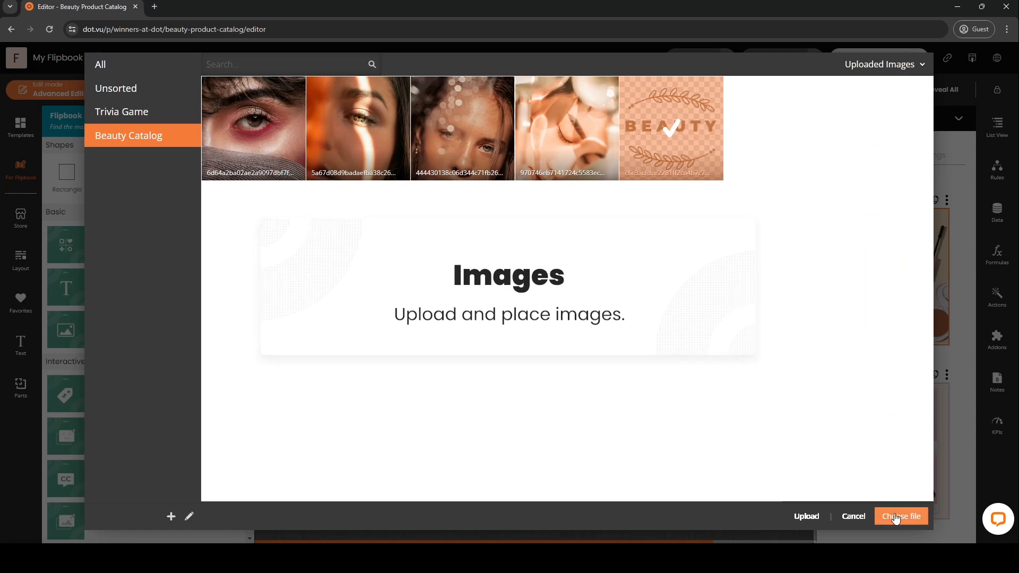
{"action": "left_click", "coordinate": [896, 517]}
{"action": "left_click_drag", "start_coordinate": [503, 272], "coordinate": [431, 182]}
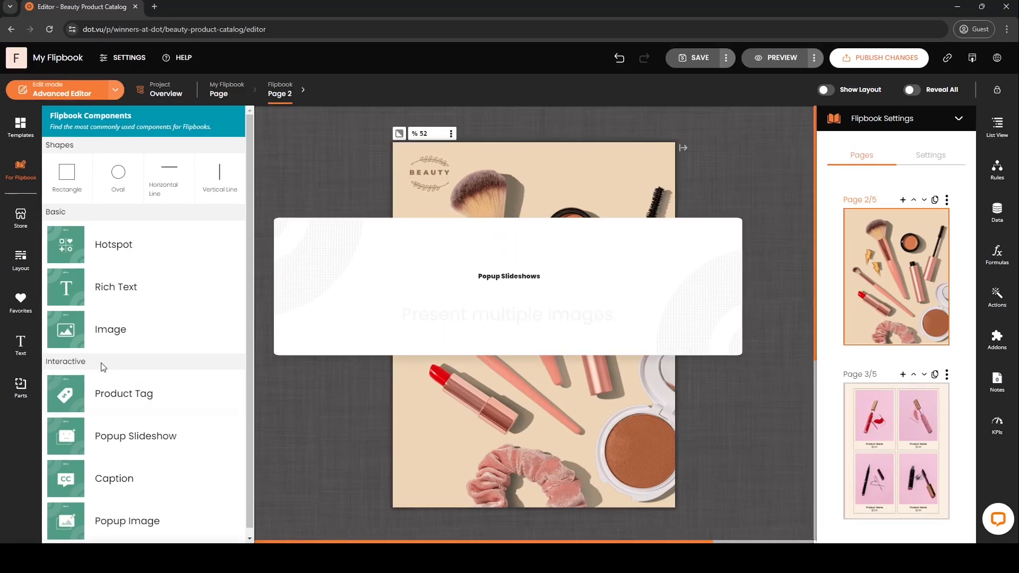
- Add a popup slideshow just above the scrunchie on page 2 and open its settings
{"action": "left_click_drag", "start_coordinate": [128, 436], "coordinate": [535, 434]}
{"action": "right_click", "coordinate": [535, 433]}
{"action": "left_click", "coordinate": [579, 132]}
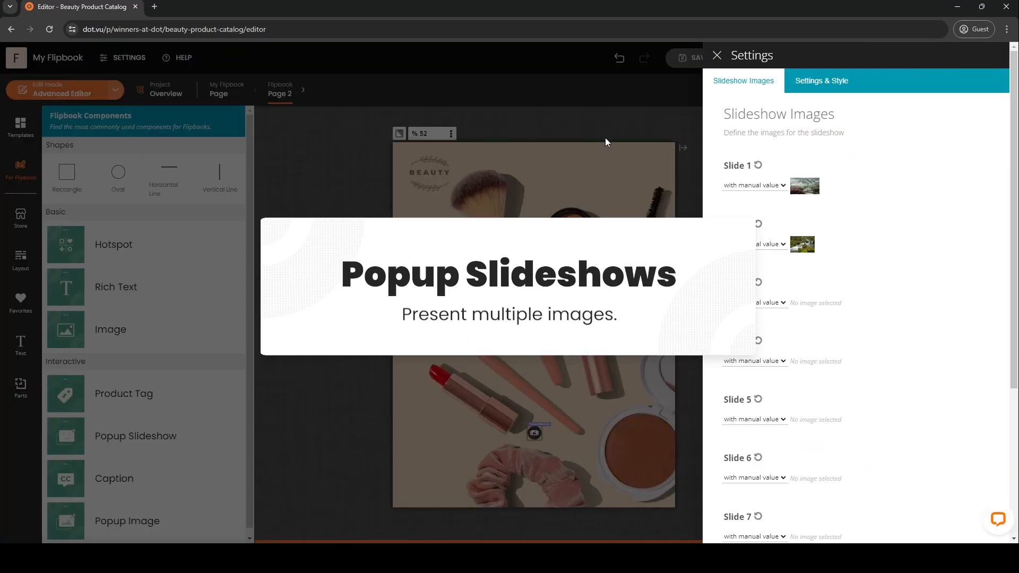
- Assign the second, third and fourth Beauty Catalog images to slides 1, 2 and 3 of the popup slideshow
{"action": "left_click", "coordinate": [807, 191]}
{"action": "left_click", "coordinate": [387, 154]}
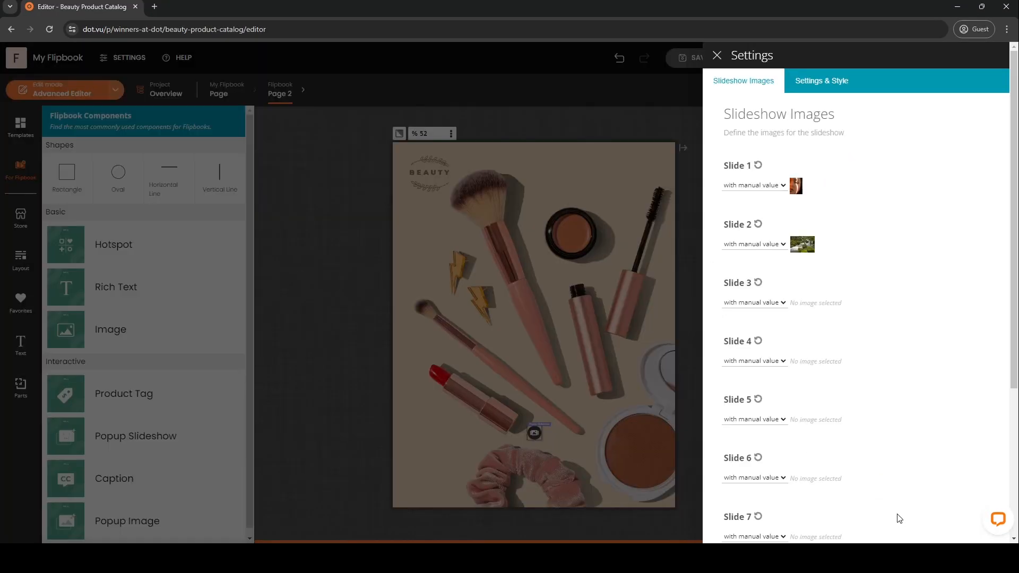
{"action": "left_click", "coordinate": [809, 254]}
{"action": "left_click", "coordinate": [478, 138]}
{"action": "left_click", "coordinate": [901, 517]}
{"action": "left_click", "coordinate": [869, 306]}
{"action": "left_click", "coordinate": [553, 159]}
{"action": "left_click", "coordinate": [901, 517]}
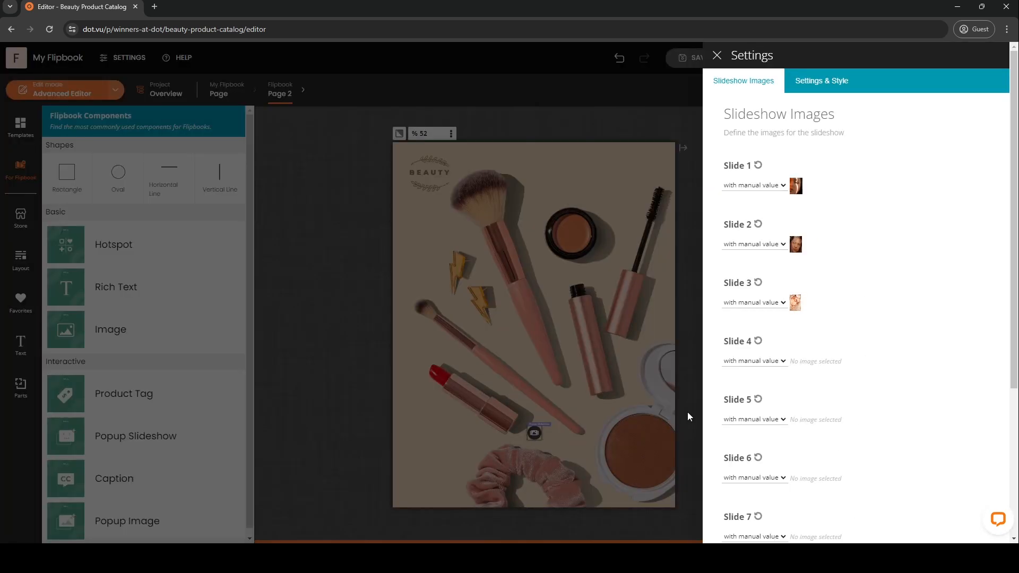
{"action": "left_click", "coordinate": [695, 334]}
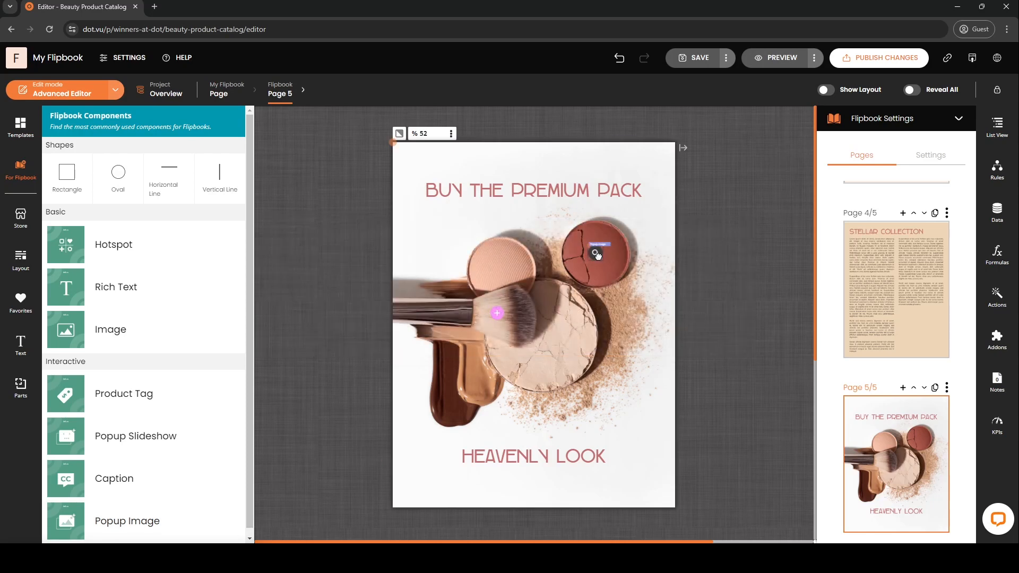
- Set the popup image over the dark red powder on page 5 to the eye close-up from Beauty Catalog
{"action": "right_click", "coordinate": [599, 255]}
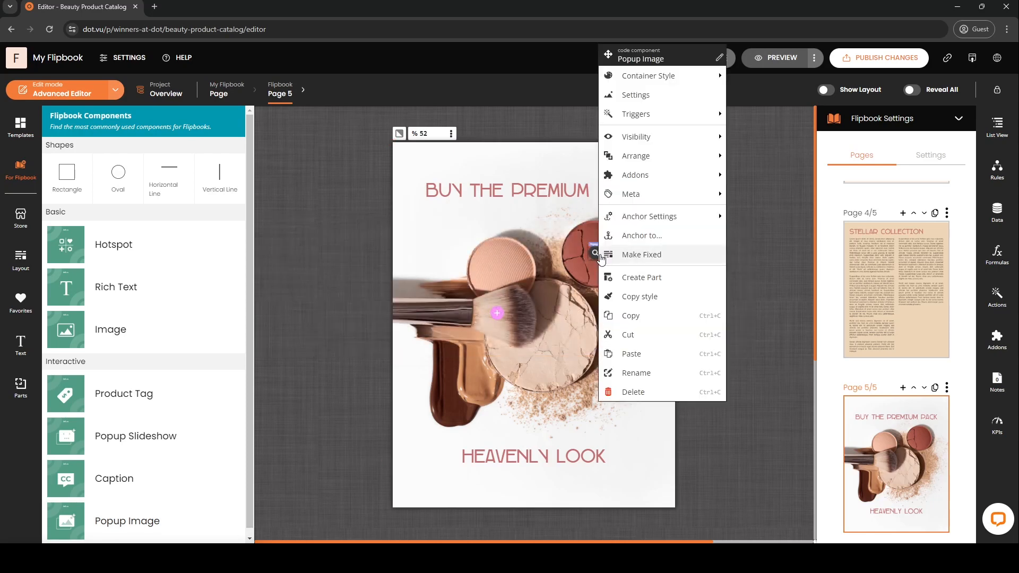
{"action": "left_click", "coordinate": [655, 96]}
{"action": "left_click", "coordinate": [804, 187]}
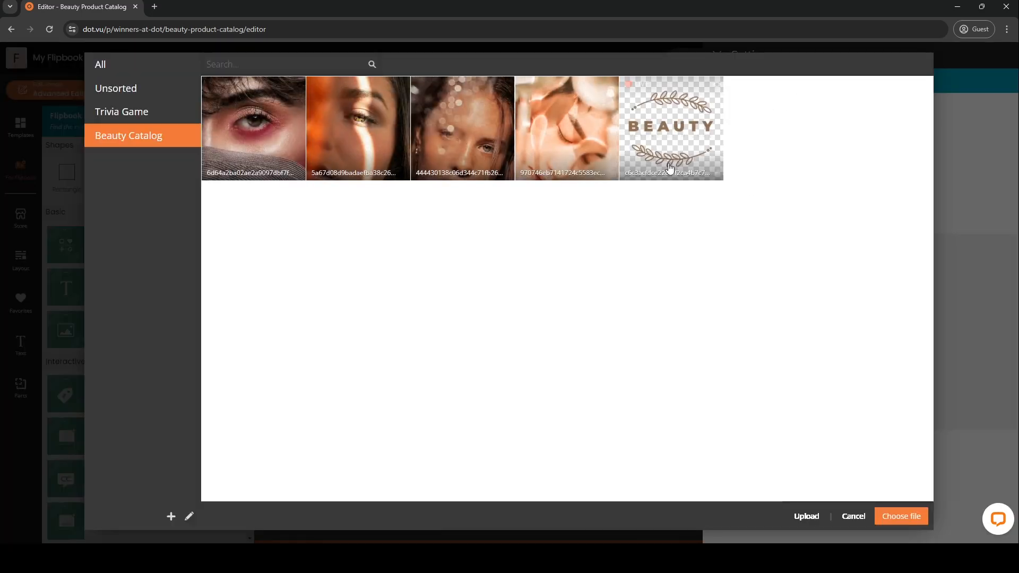
{"action": "left_click", "coordinate": [260, 140]}
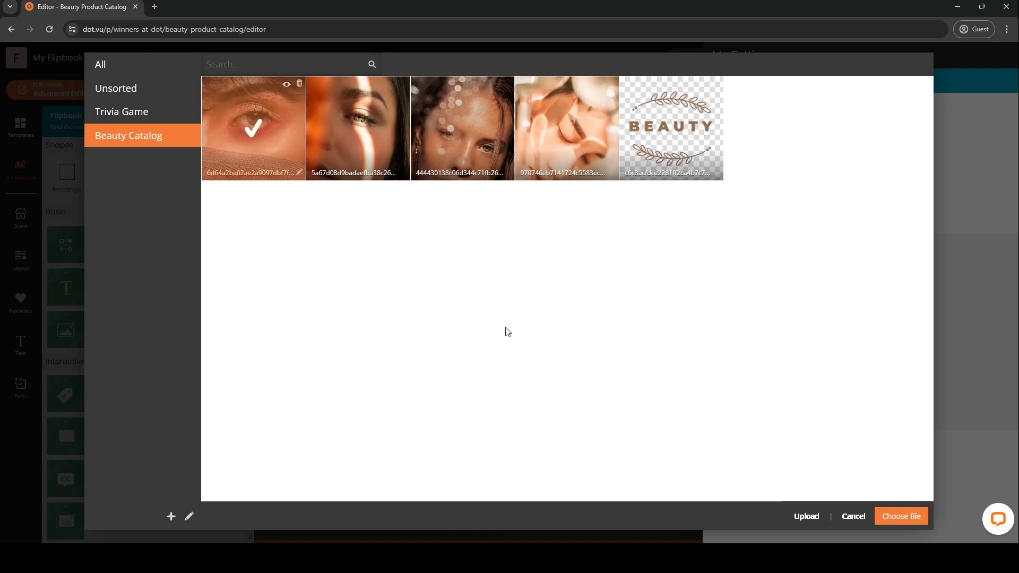
{"action": "left_click", "coordinate": [897, 517]}
- Set the popup image's button colour to pink and close its settings
{"action": "left_click", "coordinate": [796, 326]}
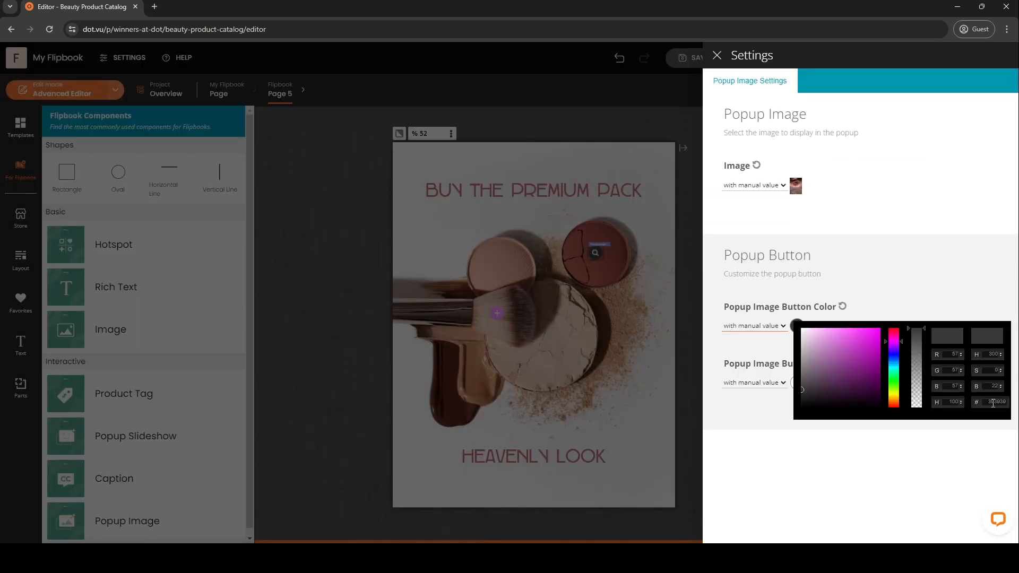
{"action": "left_click", "coordinate": [980, 434]}
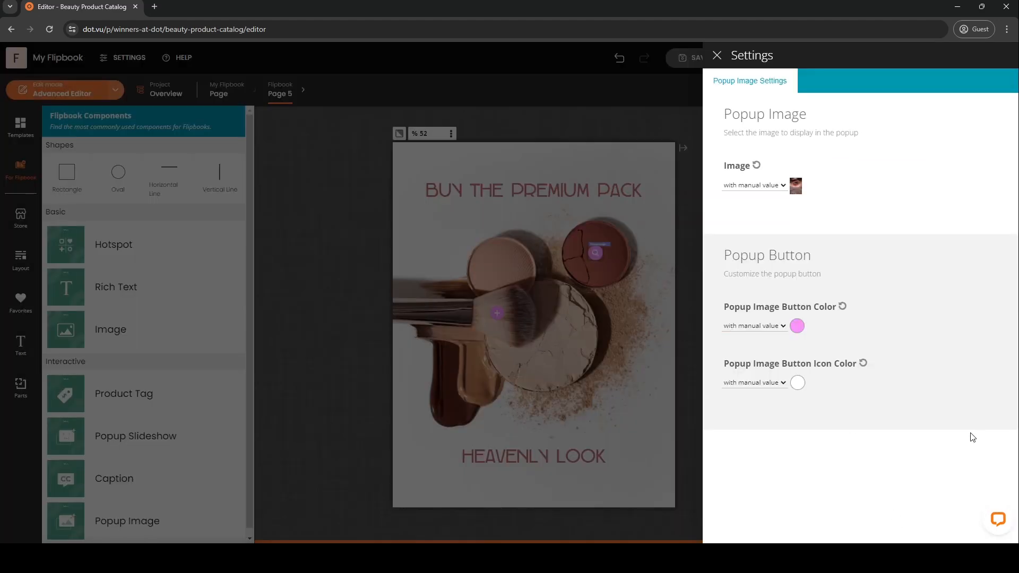
{"action": "left_click", "coordinate": [686, 366]}
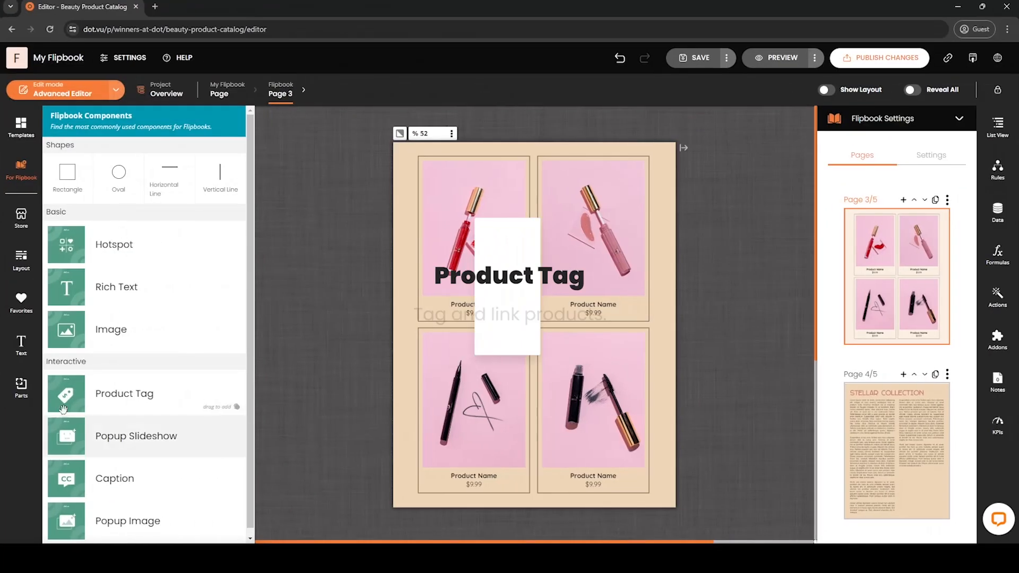
- Place a product tag on the first product image on page 3 and delete its default description text
{"action": "left_click_drag", "start_coordinate": [417, 197], "coordinate": [419, 174]}
{"action": "right_click", "coordinate": [436, 176]}
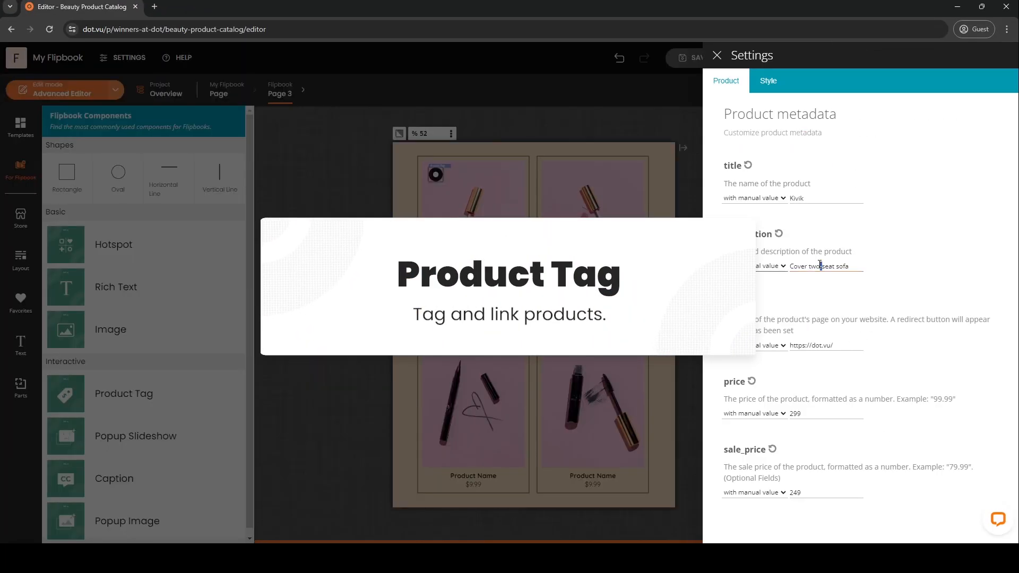
{"action": "key", "text": "BackSpace"}
{"action": "key", "text": "BackSpace"}
{"action": "key", "text": "BackSpace"}
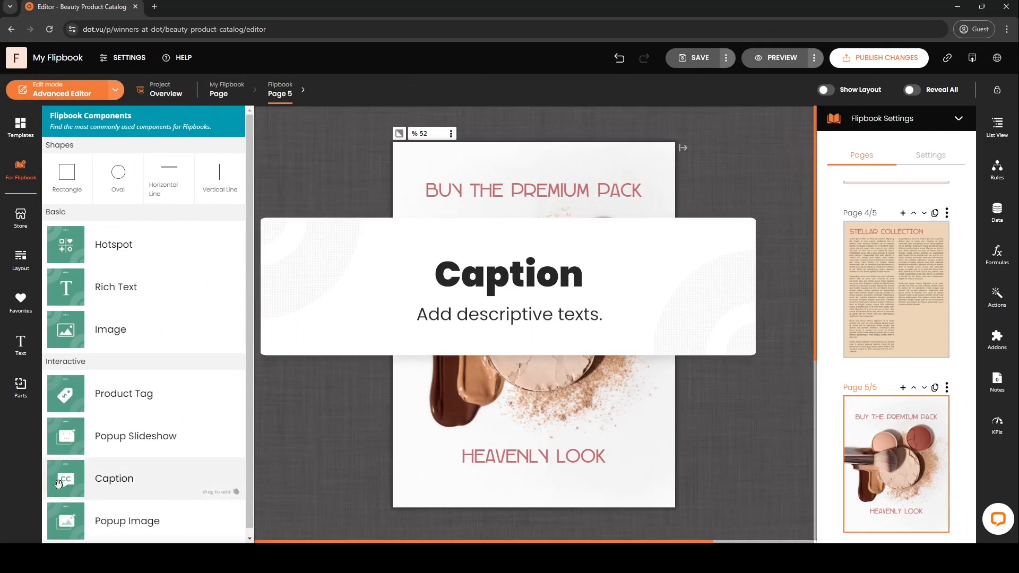
- Add a caption over the makeup brush on page 5 and set its text to "Fluffy Brush"
{"action": "left_click_drag", "start_coordinate": [114, 478], "coordinate": [446, 390]}
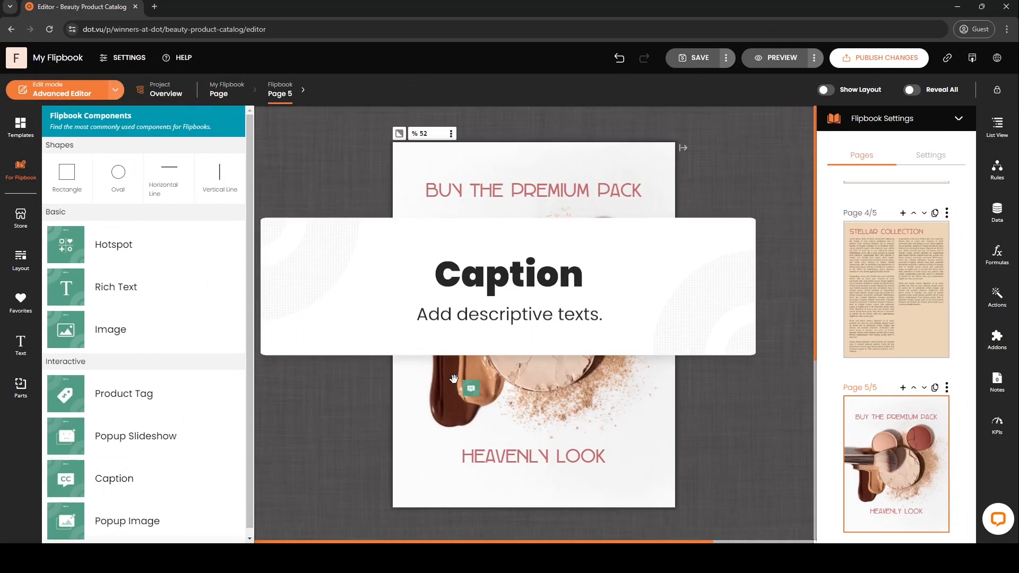
{"action": "right_click", "coordinate": [498, 311]}
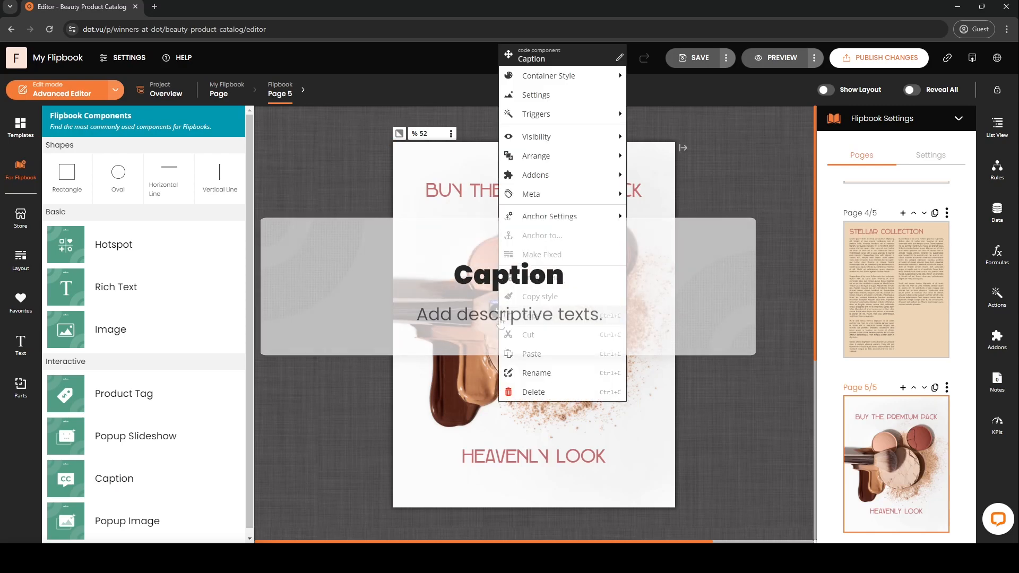
{"action": "left_click", "coordinate": [543, 96]}
{"action": "triple_click", "coordinate": [812, 199]}
{"action": "type", "text": "Fluffy Brush"}
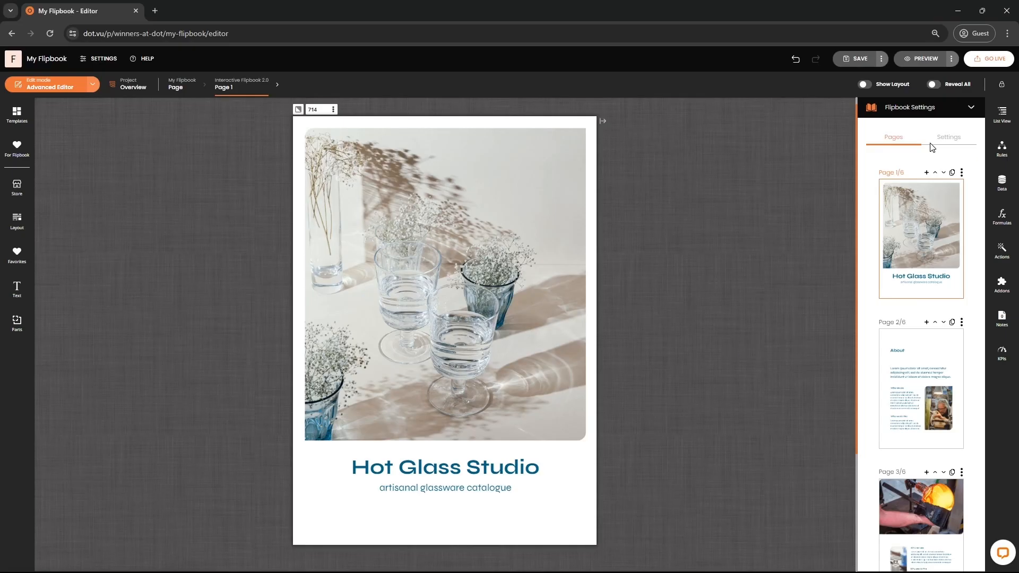
- Open the flipbook's style settings and examine the primary, button text and button background colours and the font choices
{"action": "left_click", "coordinate": [933, 139]}
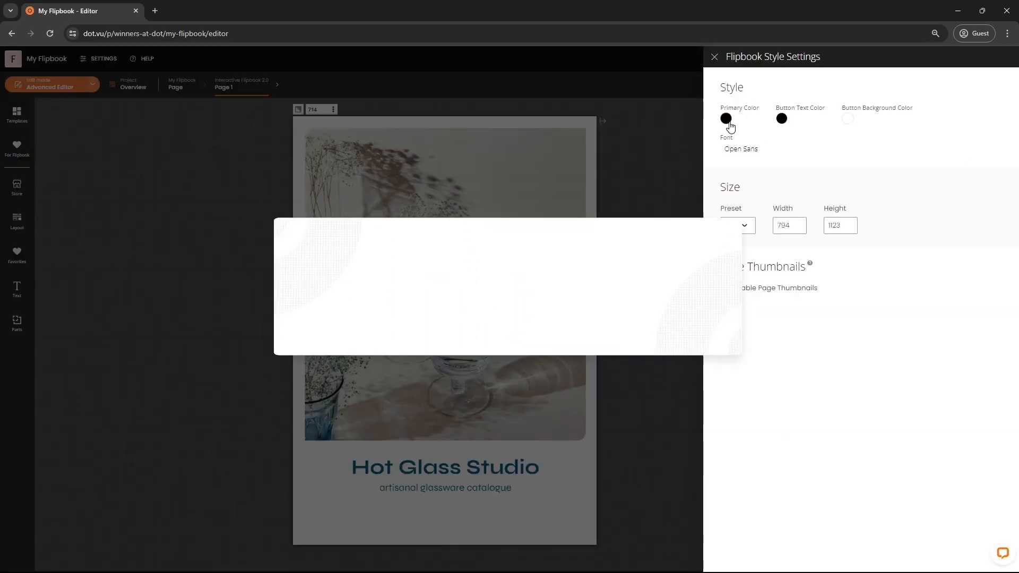
{"action": "left_click", "coordinate": [781, 120]}
{"action": "left_click", "coordinate": [849, 119]}
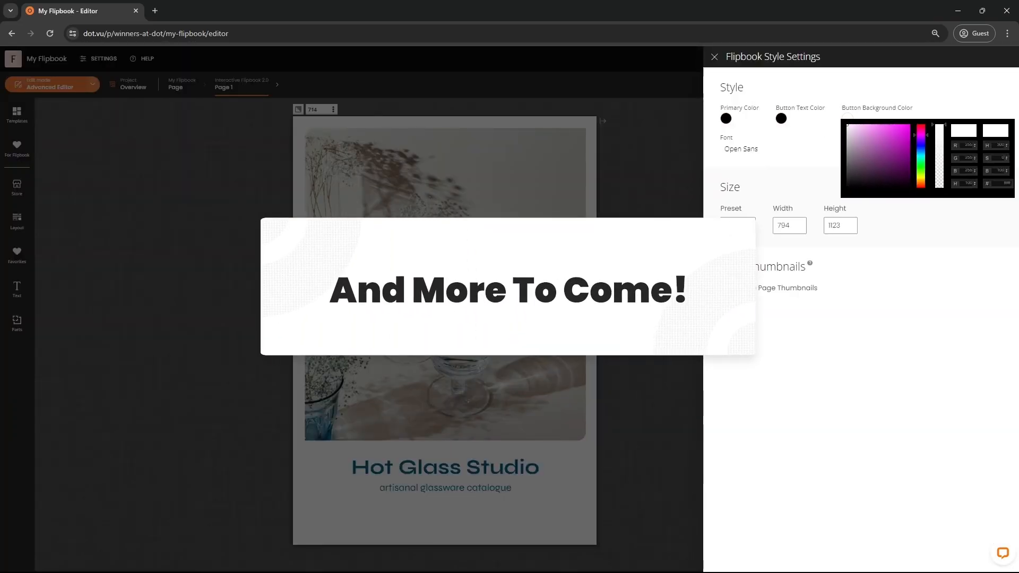
{"action": "left_click", "coordinate": [742, 149]}
{"action": "left_click", "coordinate": [844, 168]}
- Try another page size preset, reselect A4, and check the width, height and page thumbnails settings
{"action": "left_click", "coordinate": [737, 226]}
{"action": "left_click", "coordinate": [746, 288]}
{"action": "left_click", "coordinate": [738, 226]}
{"action": "left_click", "coordinate": [743, 247]}
{"action": "left_click_drag", "start_coordinate": [793, 227], "coordinate": [774, 229]}
{"action": "left_click_drag", "start_coordinate": [845, 227], "coordinate": [823, 229]}
{"action": "left_click", "coordinate": [810, 262]}
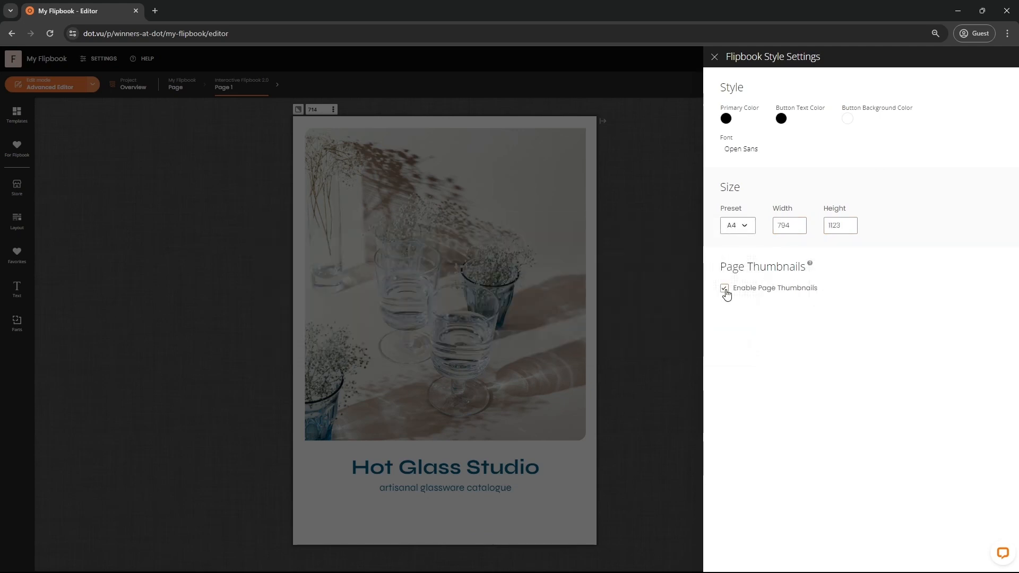
{"action": "left_click", "coordinate": [715, 57]}
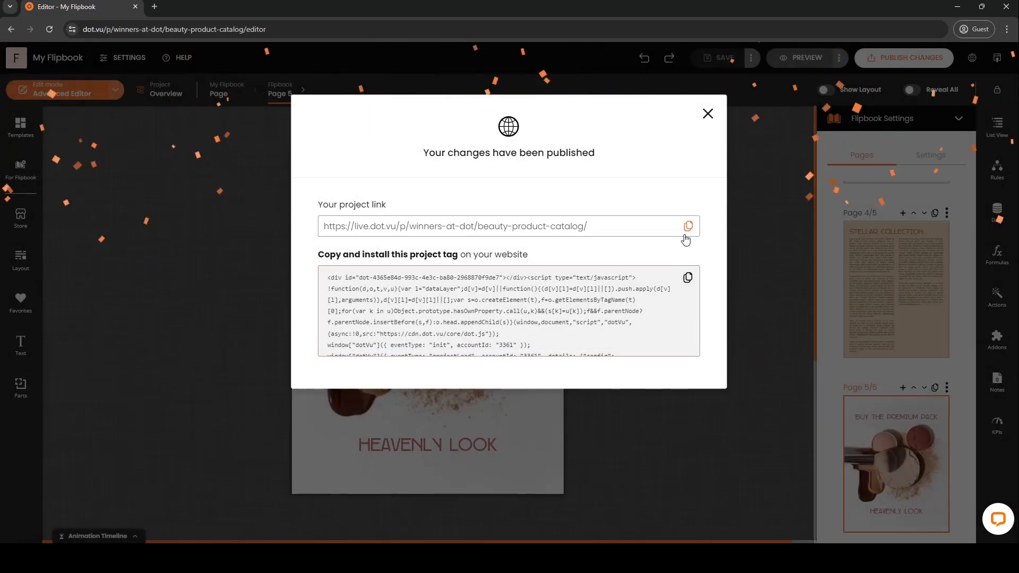
- Copy the published project link and open it in a new browser tab
{"action": "left_click", "coordinate": [688, 226]}
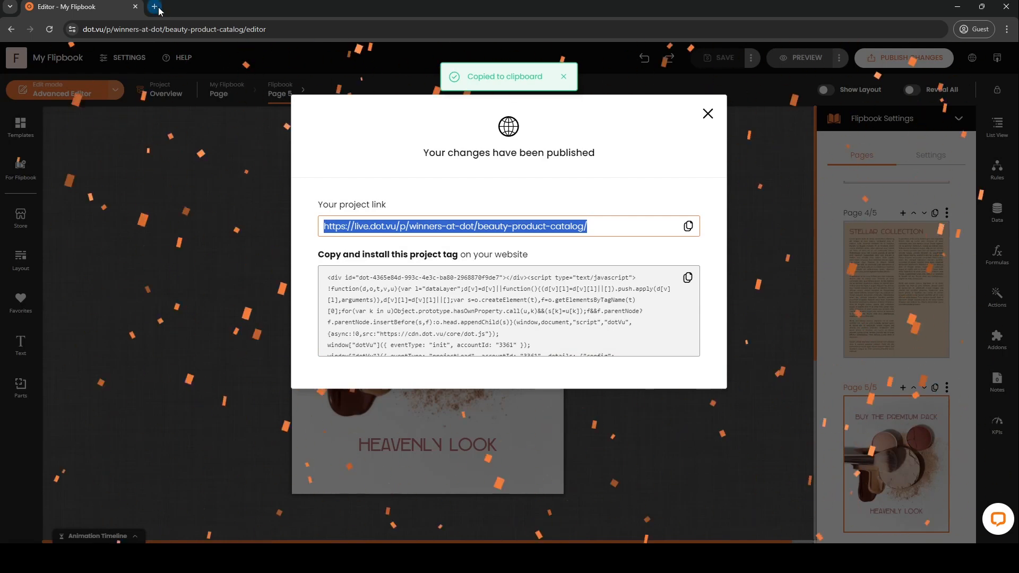
{"action": "key", "text": "ctrl+t"}
{"action": "key", "text": "ctrl+v"}
{"action": "key", "text": "Return"}
- Page forward in the live flipbook and test the popup slideshow on the makeup page
{"action": "left_click", "coordinate": [531, 533]}
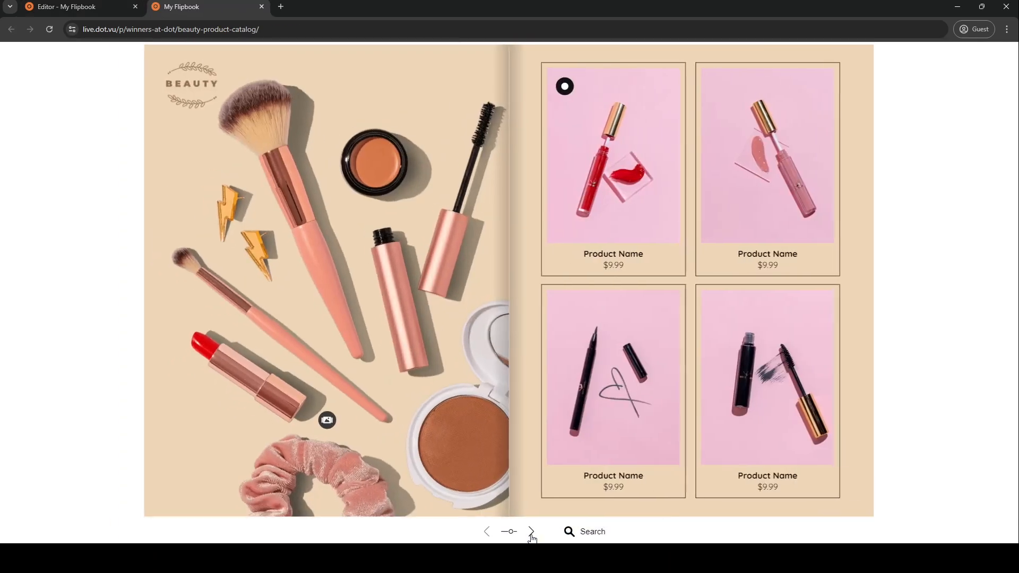
{"action": "left_click", "coordinate": [328, 425]}
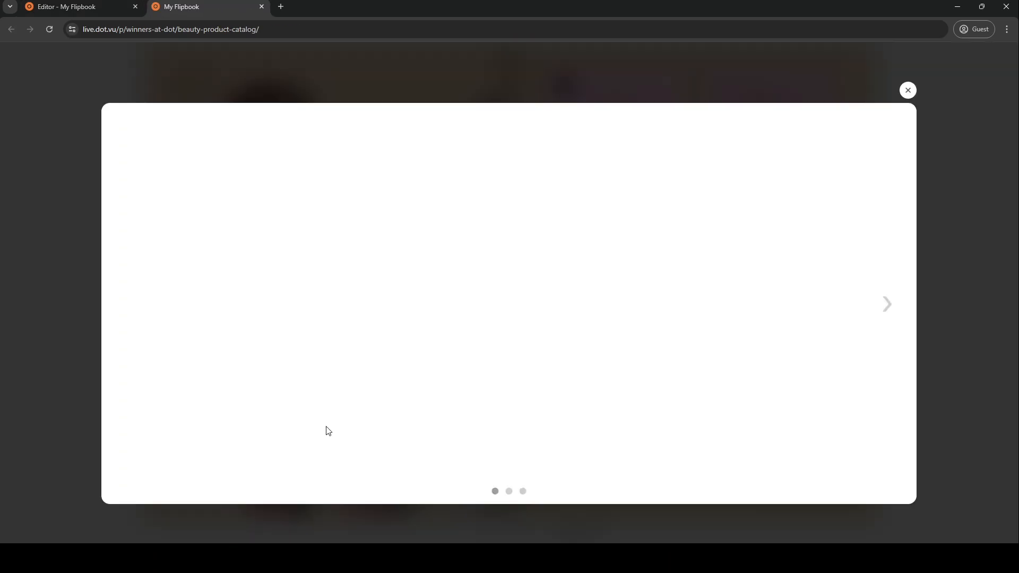
{"action": "left_click", "coordinate": [885, 304]}
{"action": "left_click", "coordinate": [908, 90]}
- Test the product tag on the first product, and page forward to view and close the popup image
{"action": "left_click", "coordinate": [564, 86]}
{"action": "left_click", "coordinate": [531, 533]}
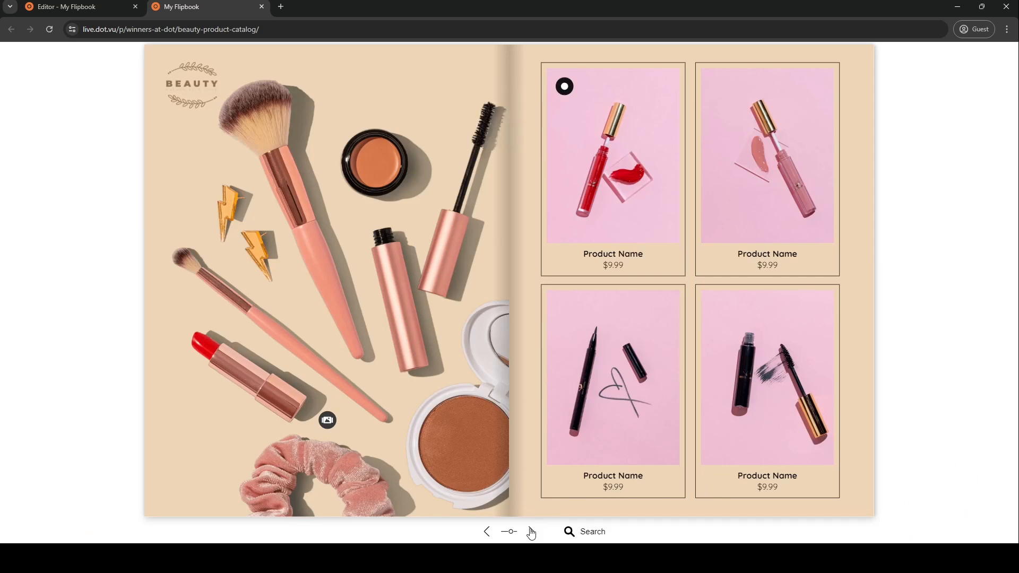
{"action": "left_click", "coordinate": [772, 188]}
{"action": "left_click", "coordinate": [907, 91]}
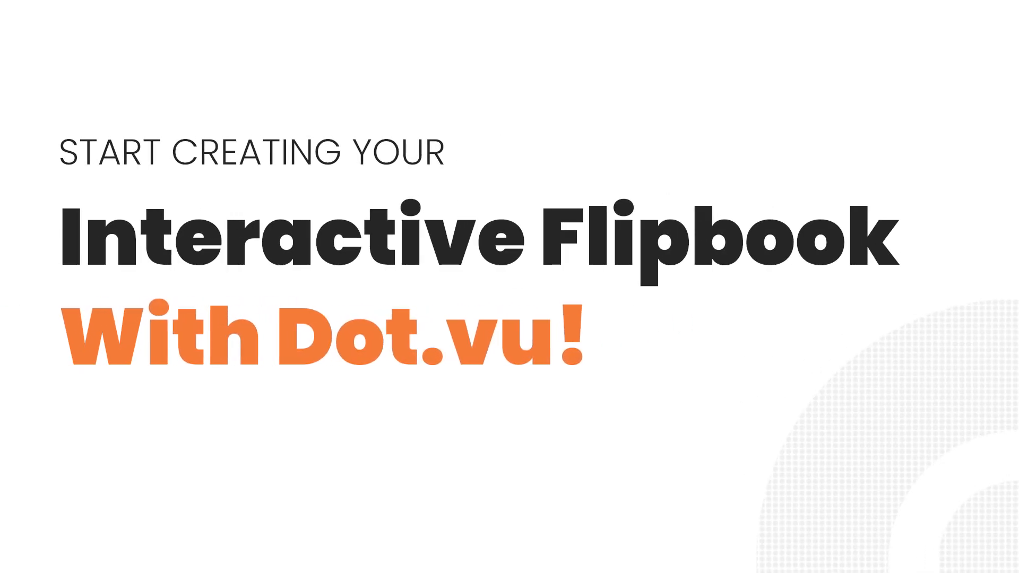